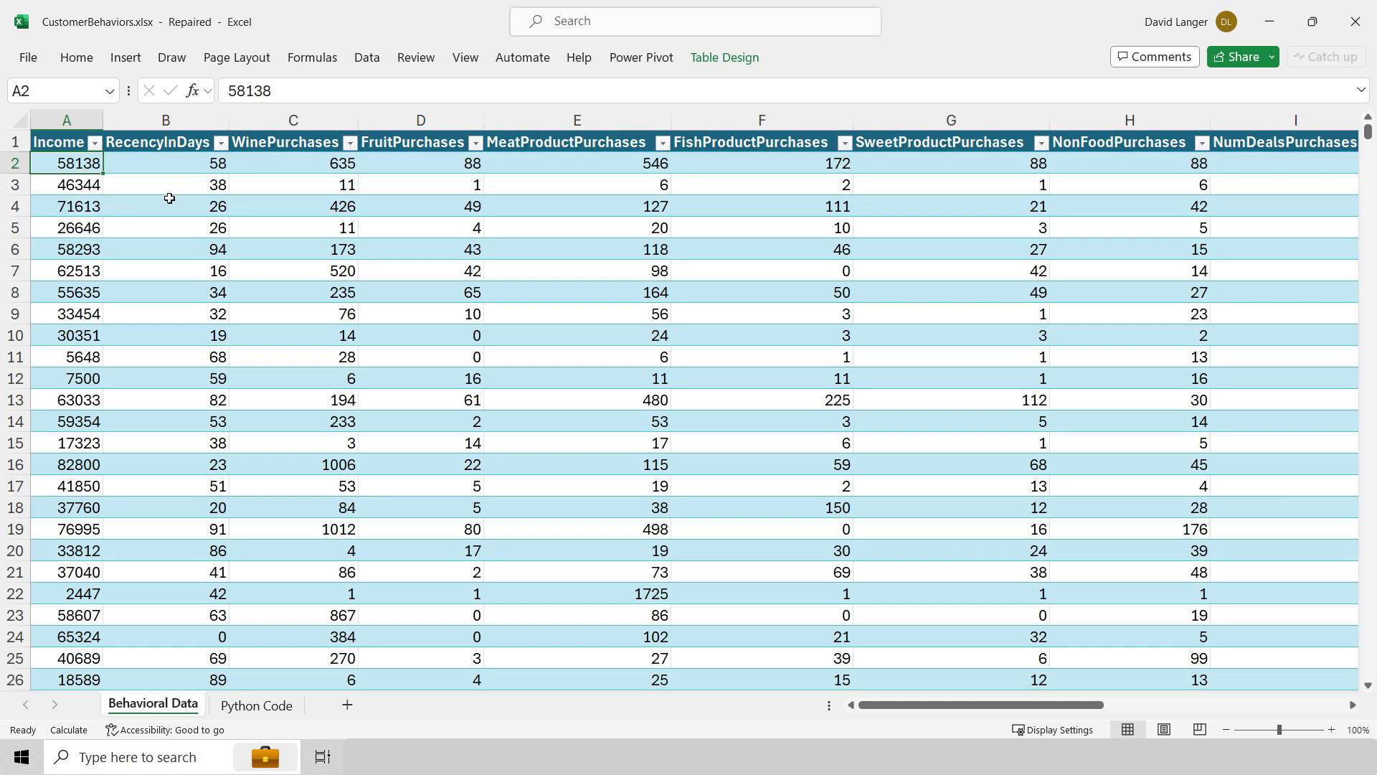
# Step: Inspect rows 2–4 and the RecencyInDays, WinePurchases, Income and MeatProductPurchases columns, then go to Python Code sheet
pyautogui.click(10, 164)
pyautogui.click(10, 185)
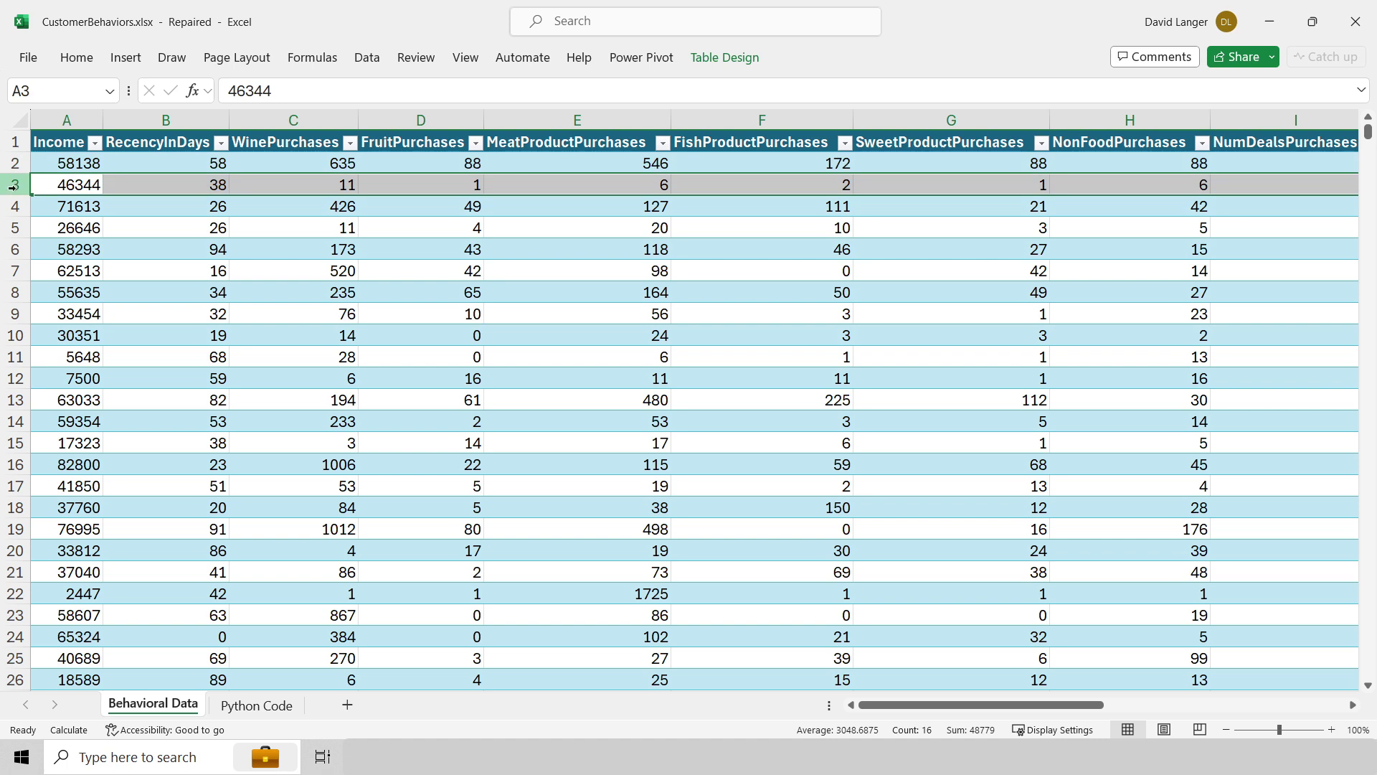
pyautogui.click(10, 207)
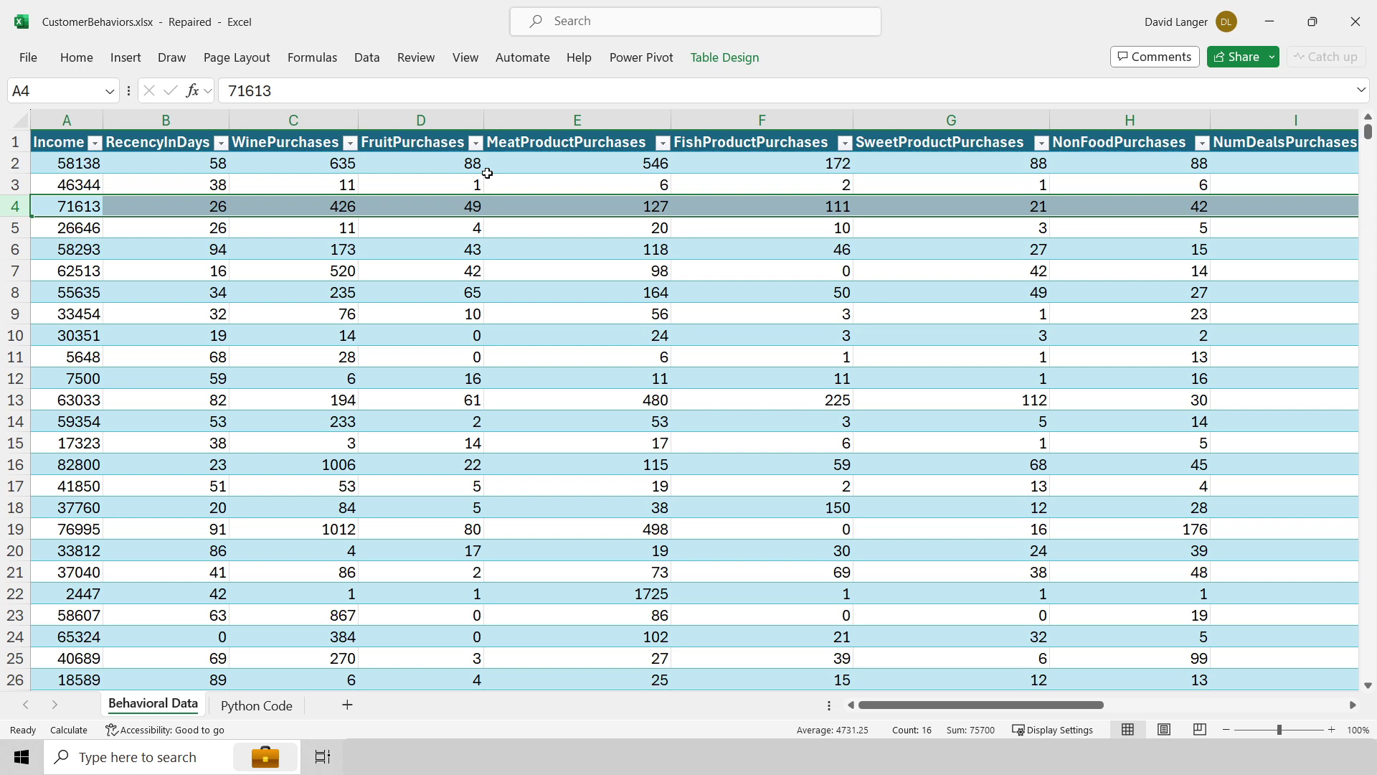
pyautogui.click(188, 120)
pyautogui.click(260, 121)
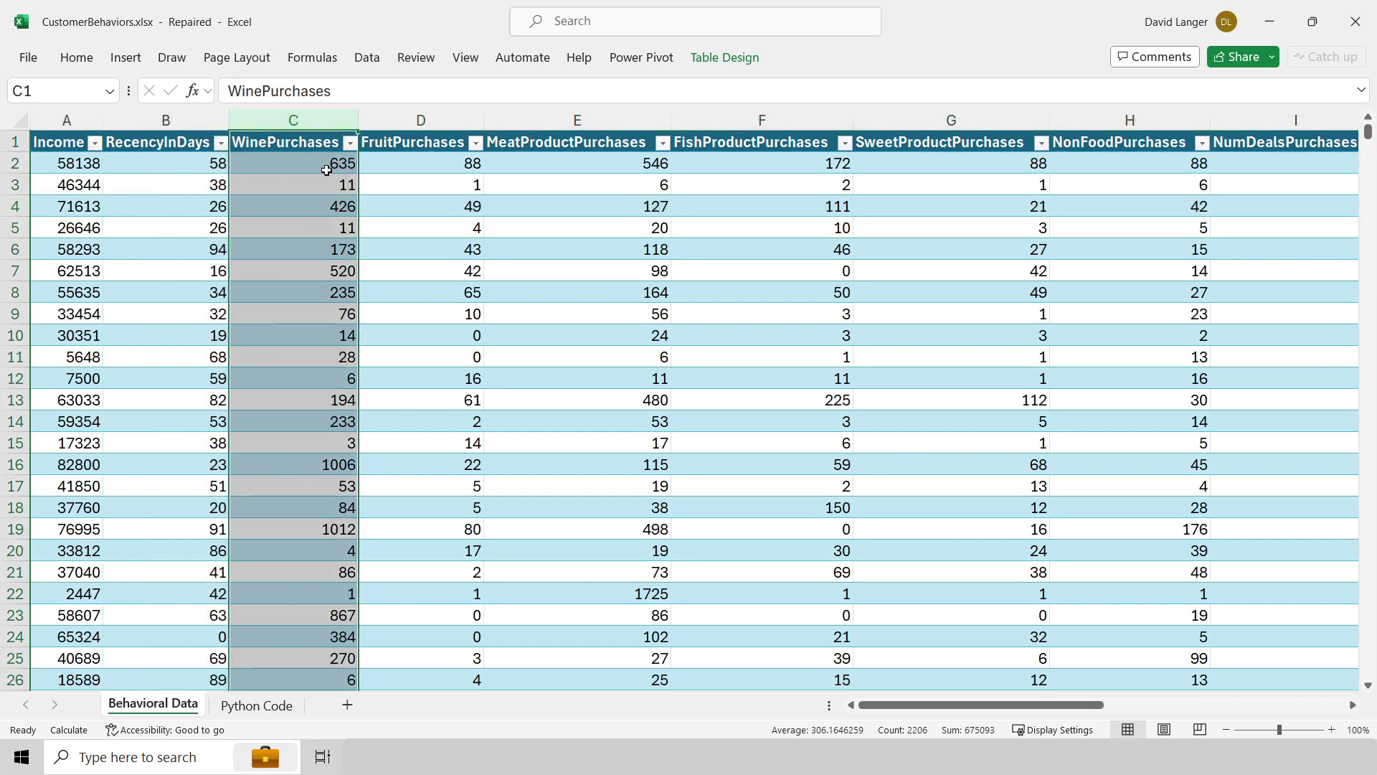
pyautogui.click(90, 122)
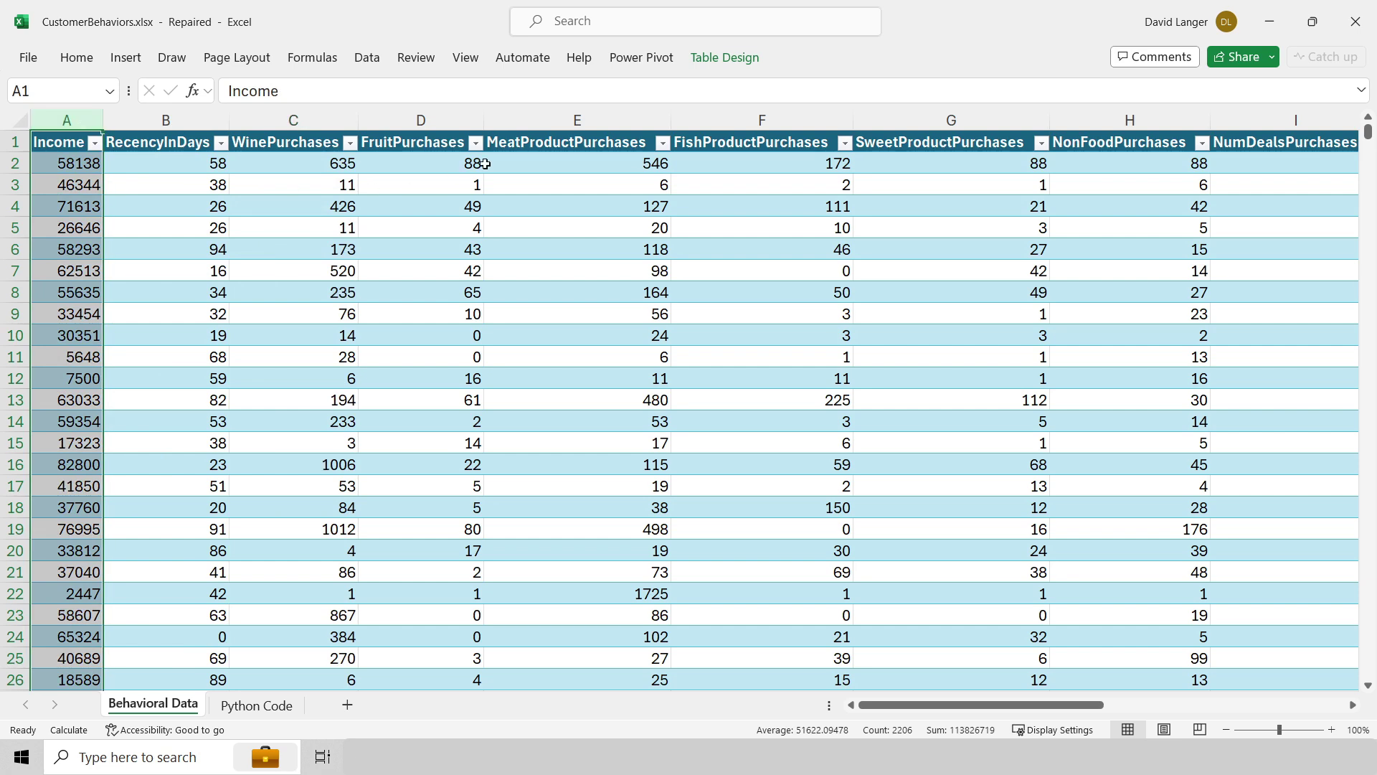
pyautogui.click(546, 121)
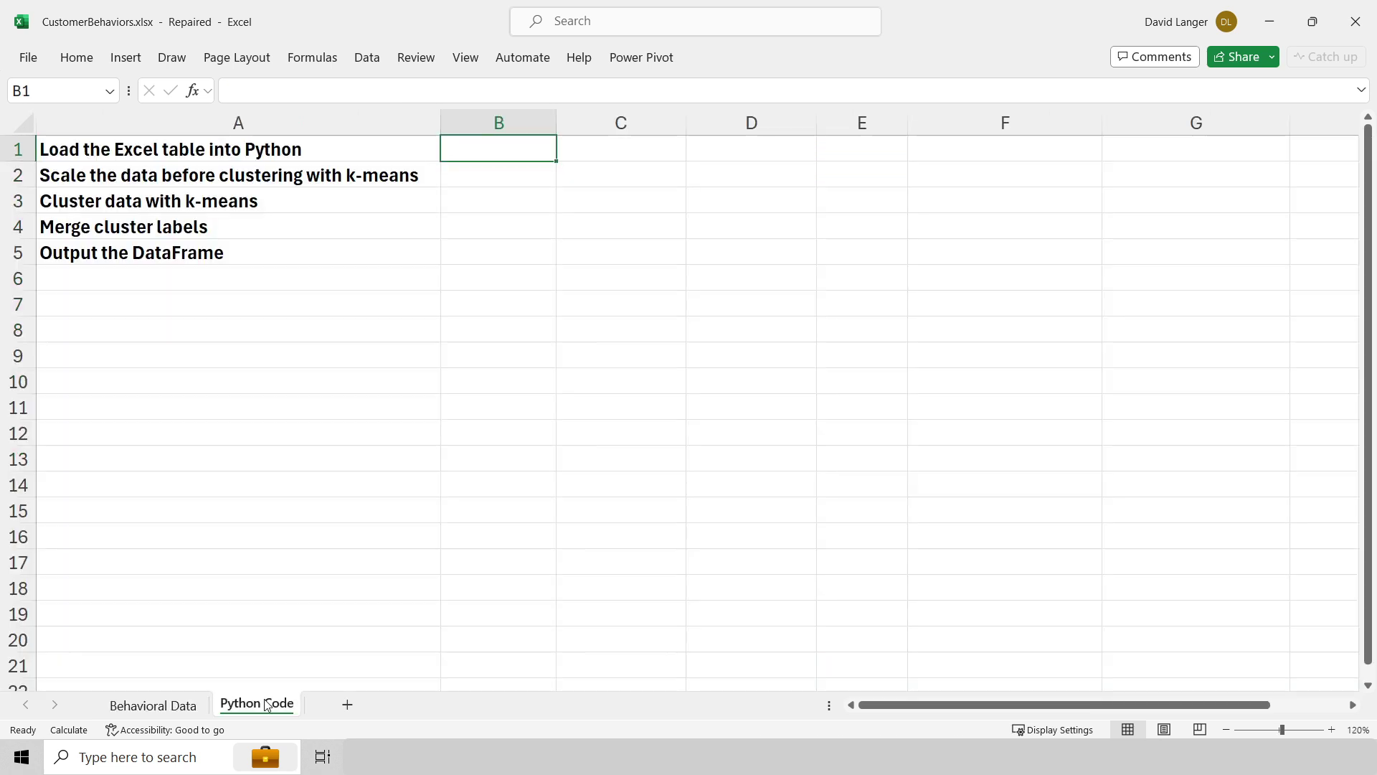
pyautogui.click(258, 703)
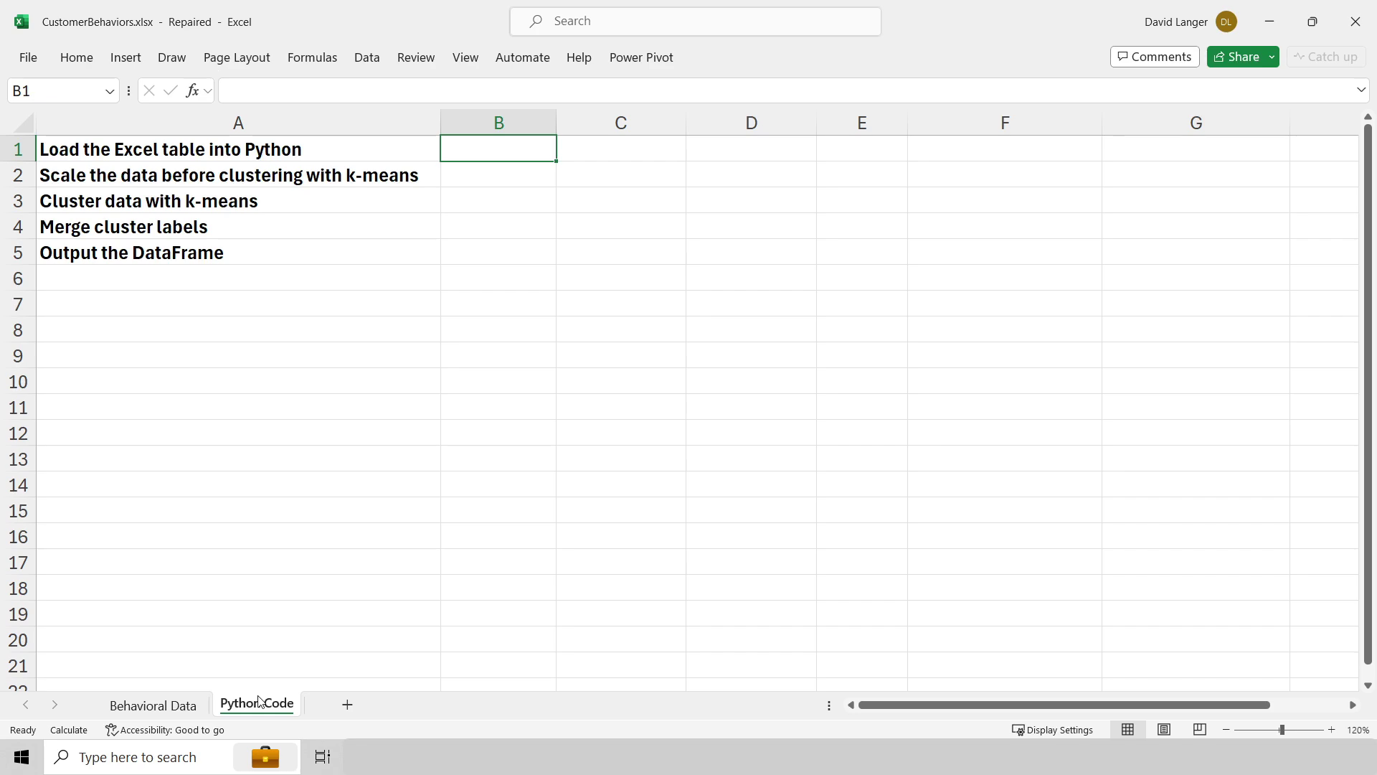
# Step: Turn B1 into a Python cell and paste the xl() code loading CustomerBehaviors with headers
pyautogui.doubleClick(486, 154)
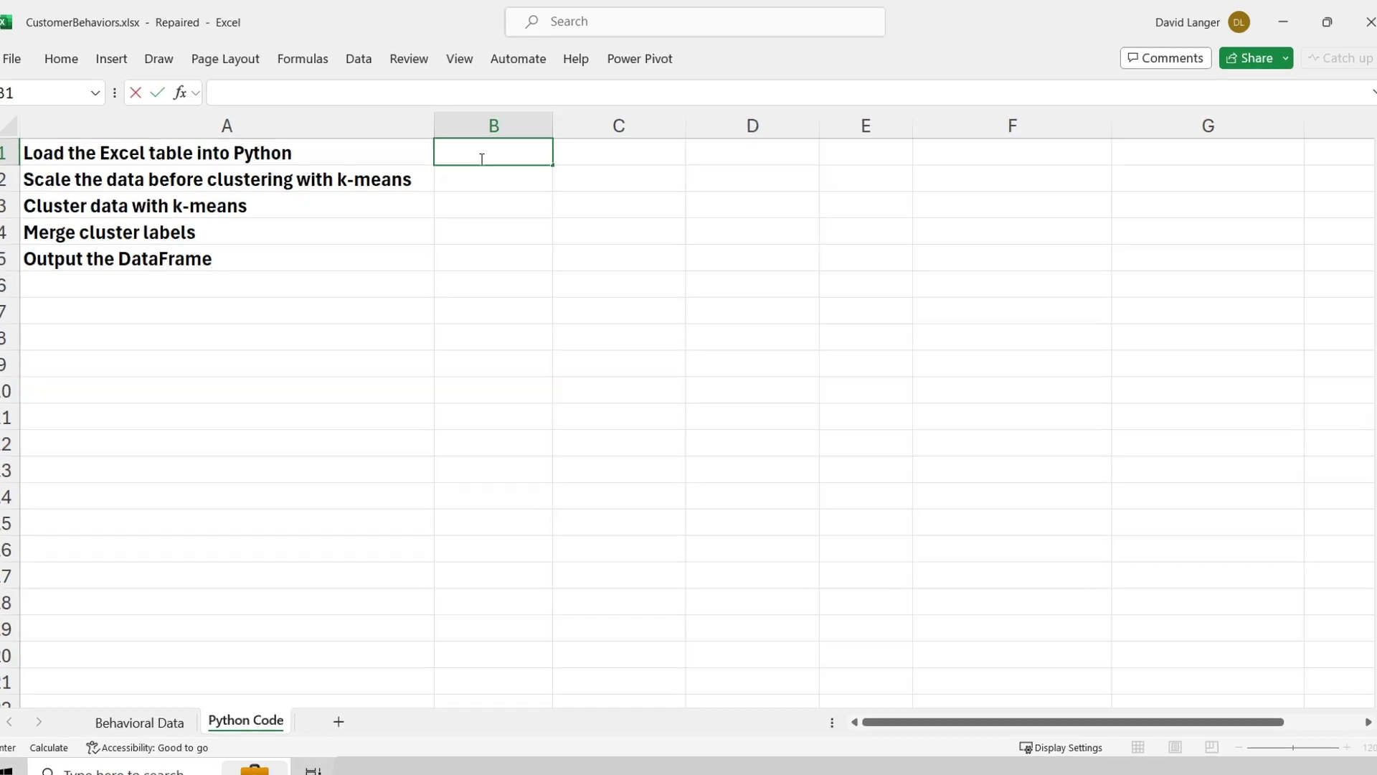
pyautogui.write('=PY')
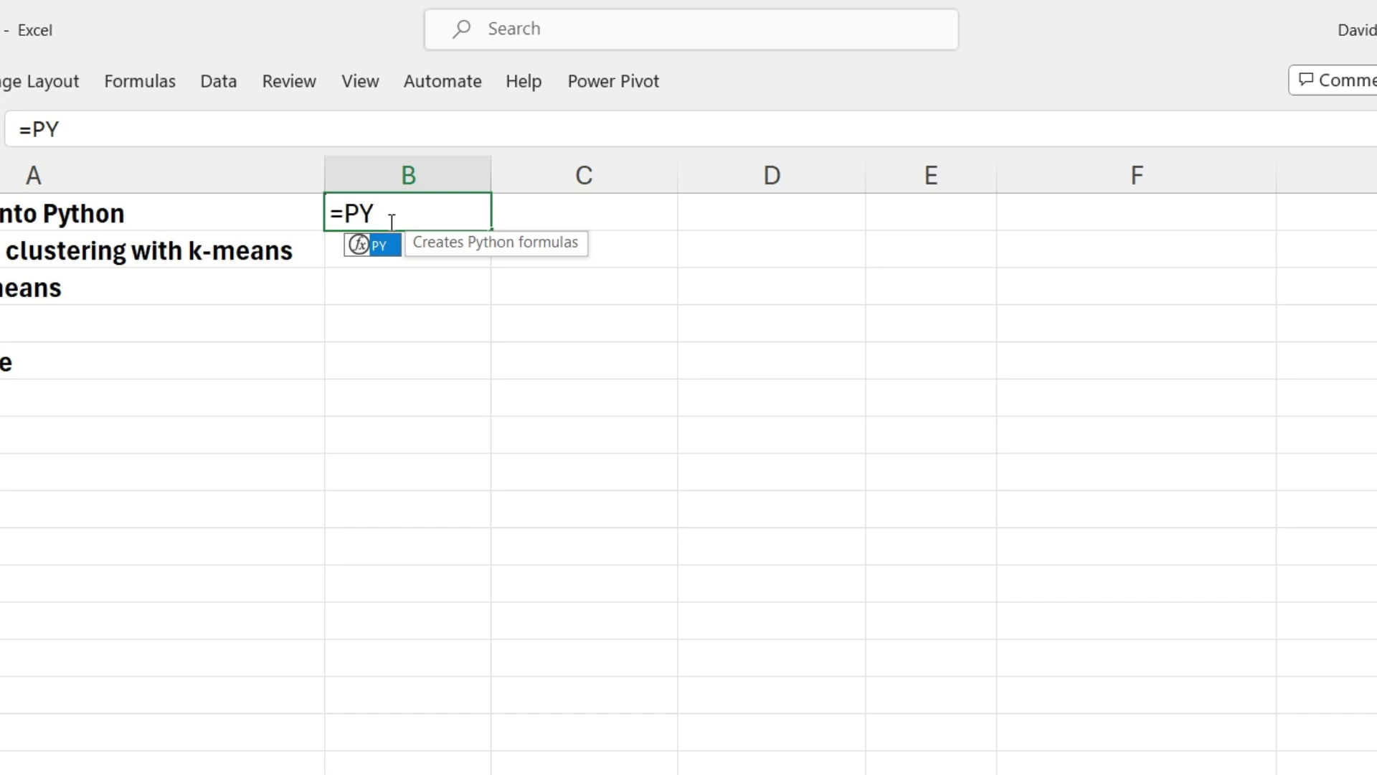
pyautogui.press('Tab')
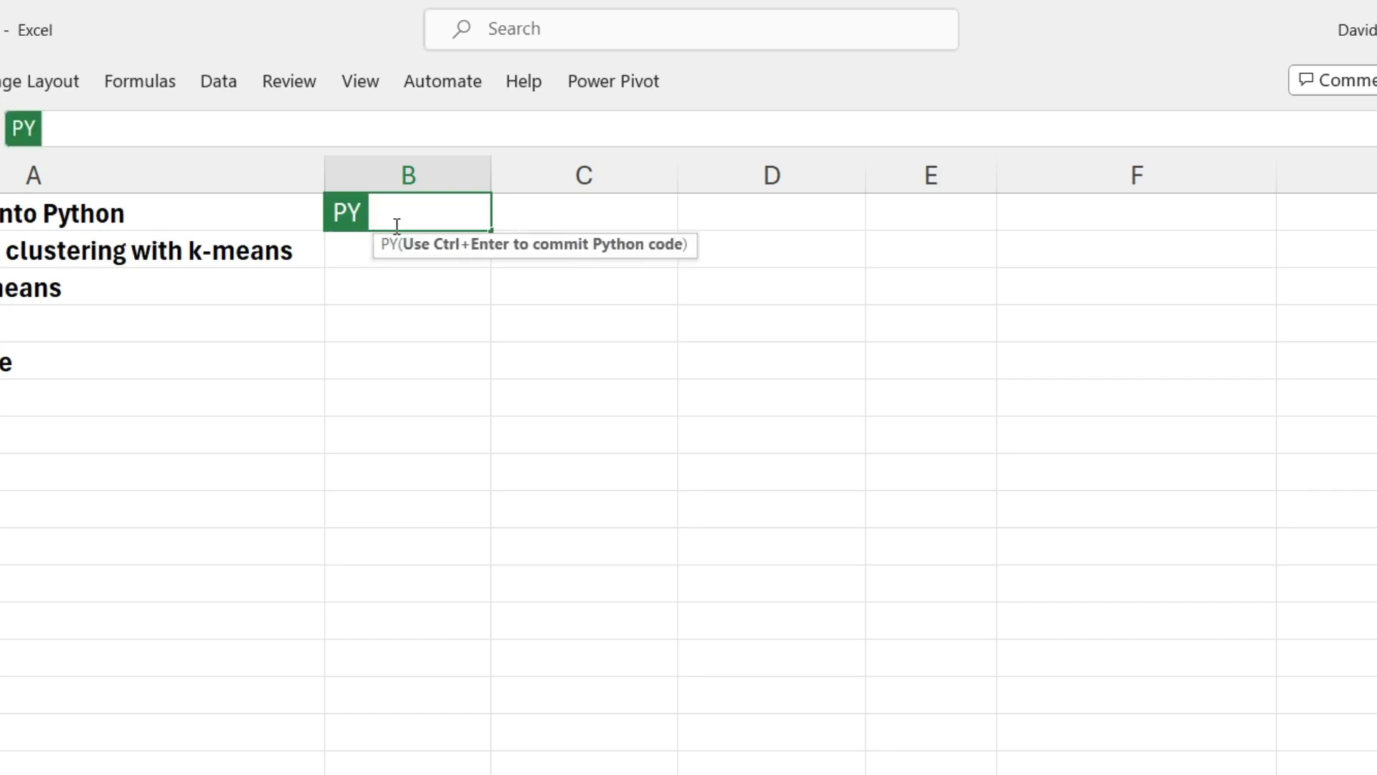
pyautogui.moveTo(525, 161); pyautogui.dragTo(524, 397)
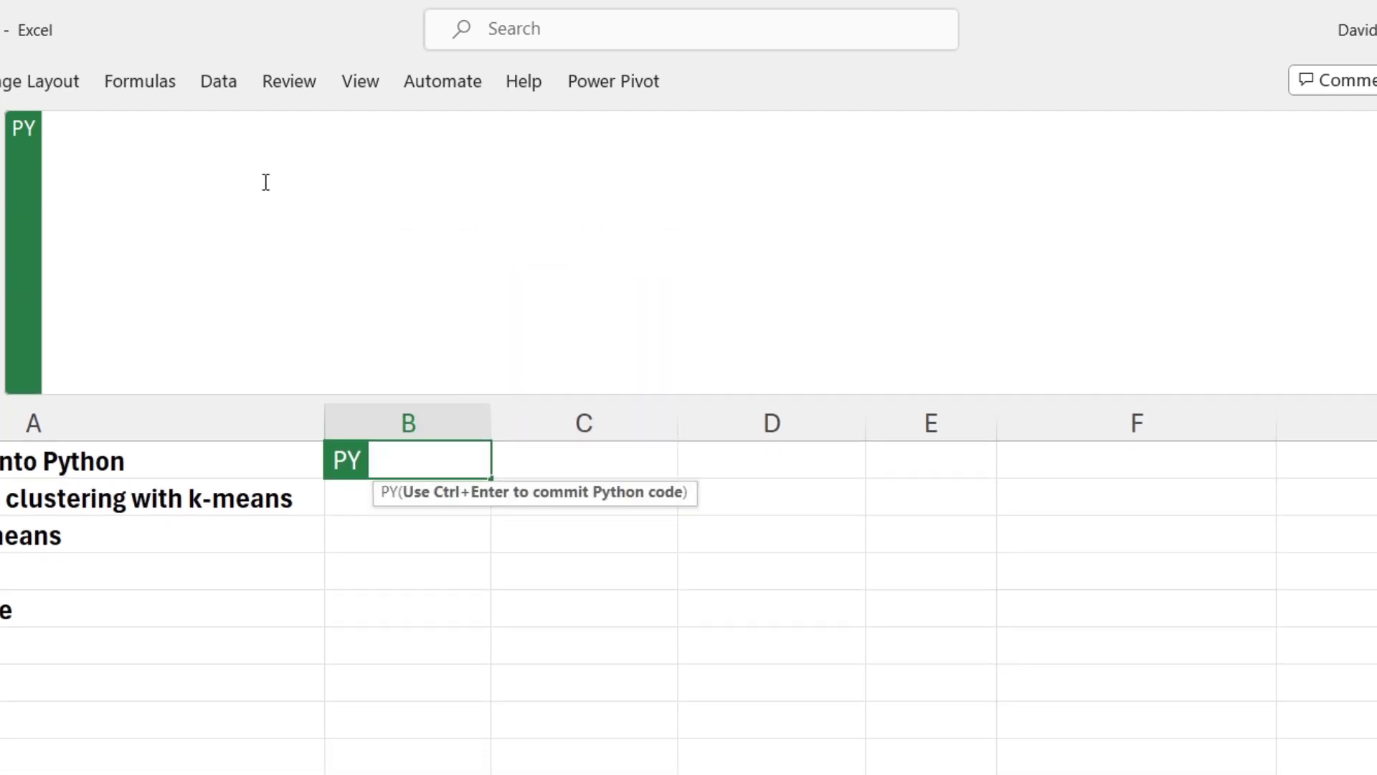
pyautogui.write('# Load the CustomerBehaviors Excel table as a Python DataFrame customer_behaviors = xl("CustomerBehaviors[#All]", headers = True)')
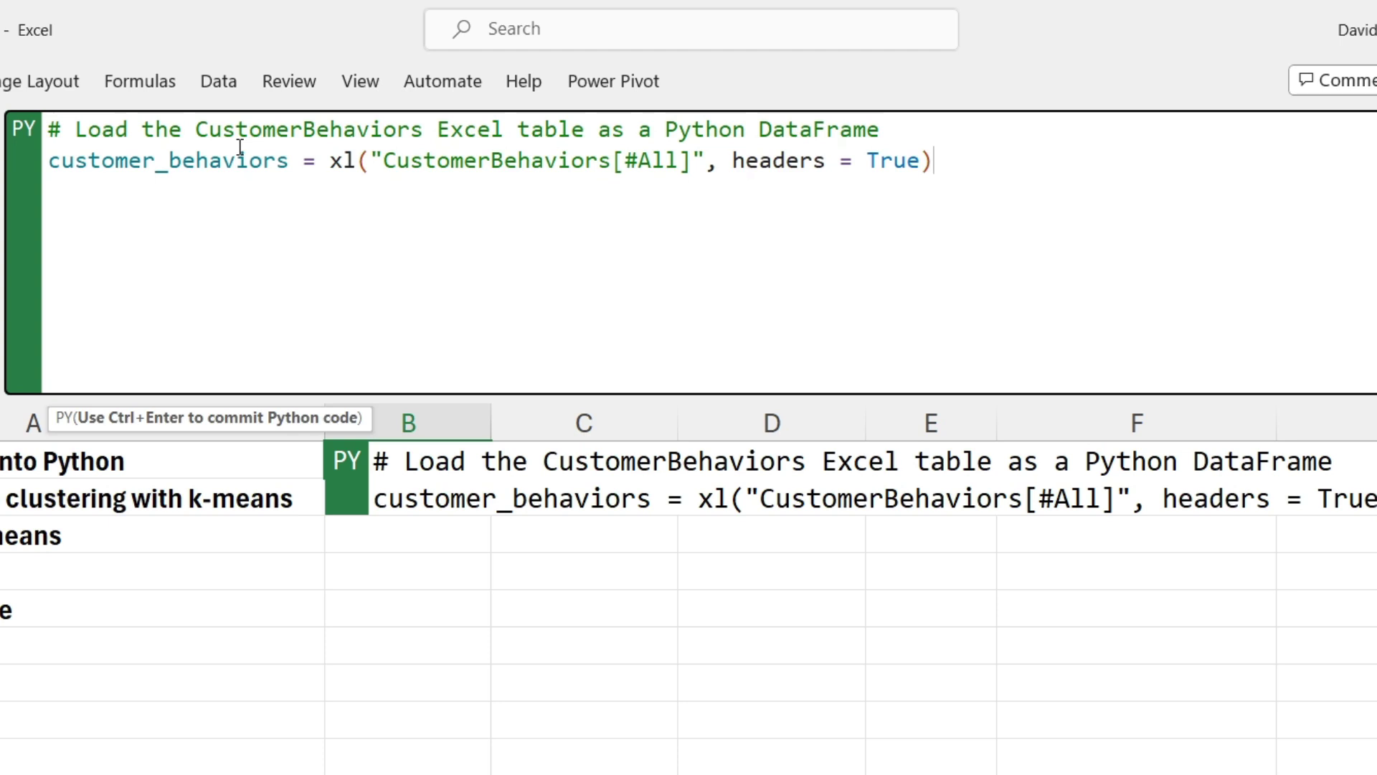
# Step: Walk through B1's code by highlighting xl(), the CustomerBehaviors reference, headers = True and customer_behaviors
pyautogui.doubleClick(336, 161)
pyautogui.moveTo(382, 162); pyautogui.dragTo(693, 163)
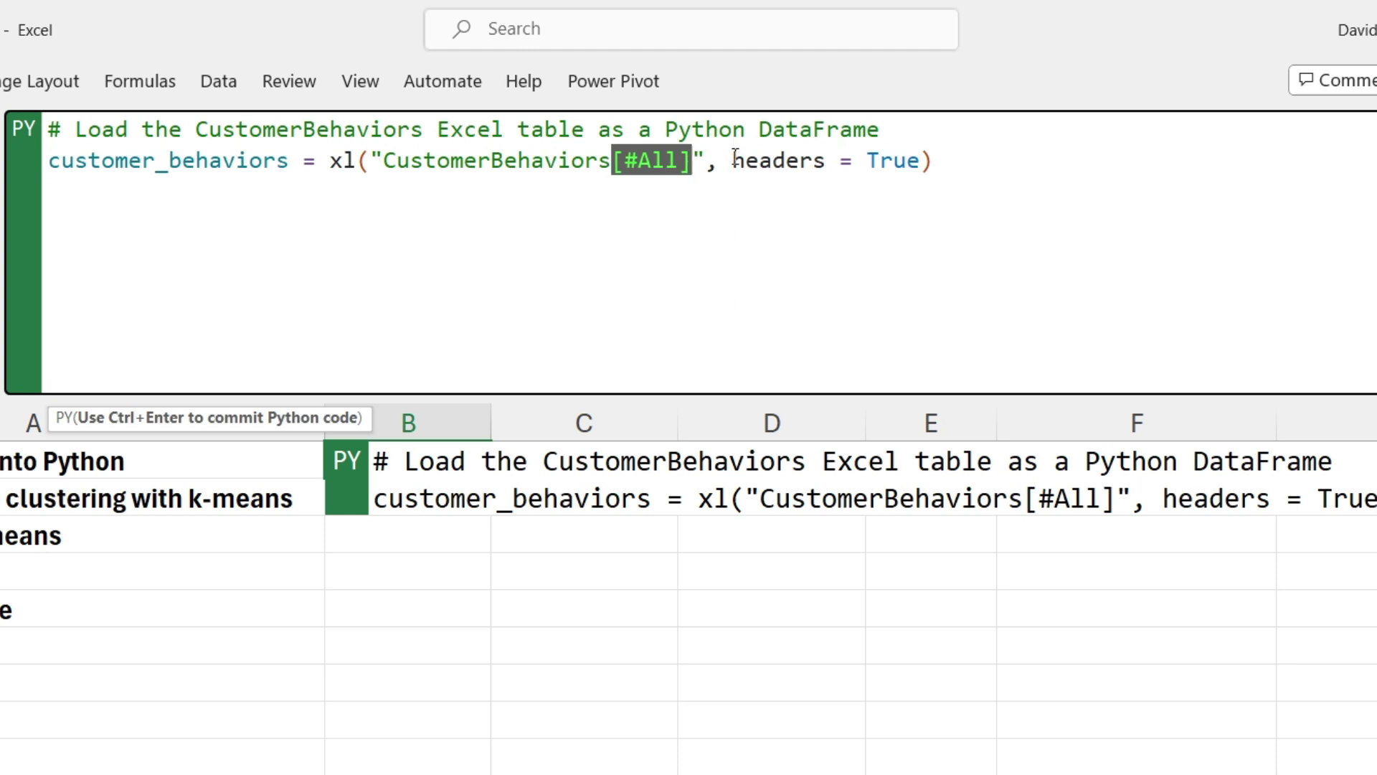
pyautogui.moveTo(732, 159); pyautogui.dragTo(925, 170)
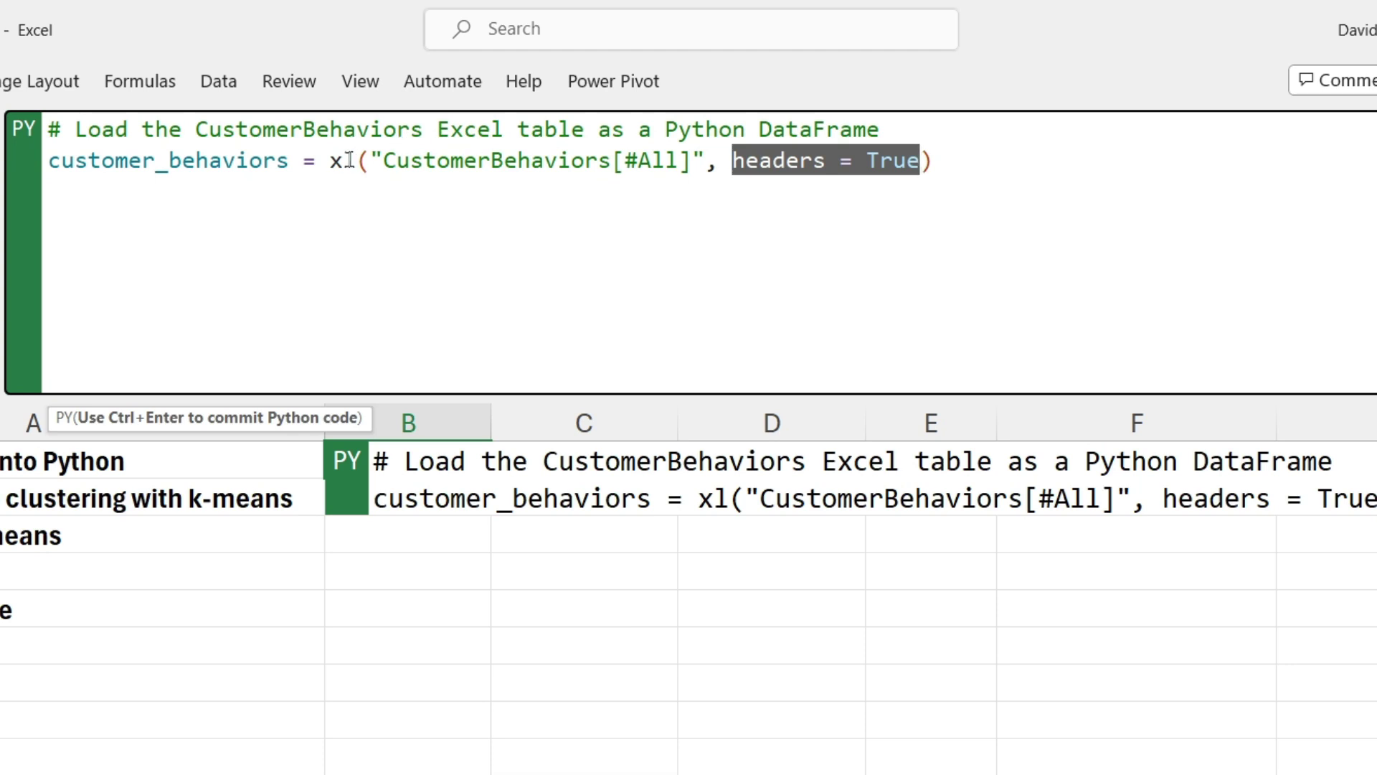
pyautogui.moveTo(329, 159); pyautogui.dragTo(932, 161)
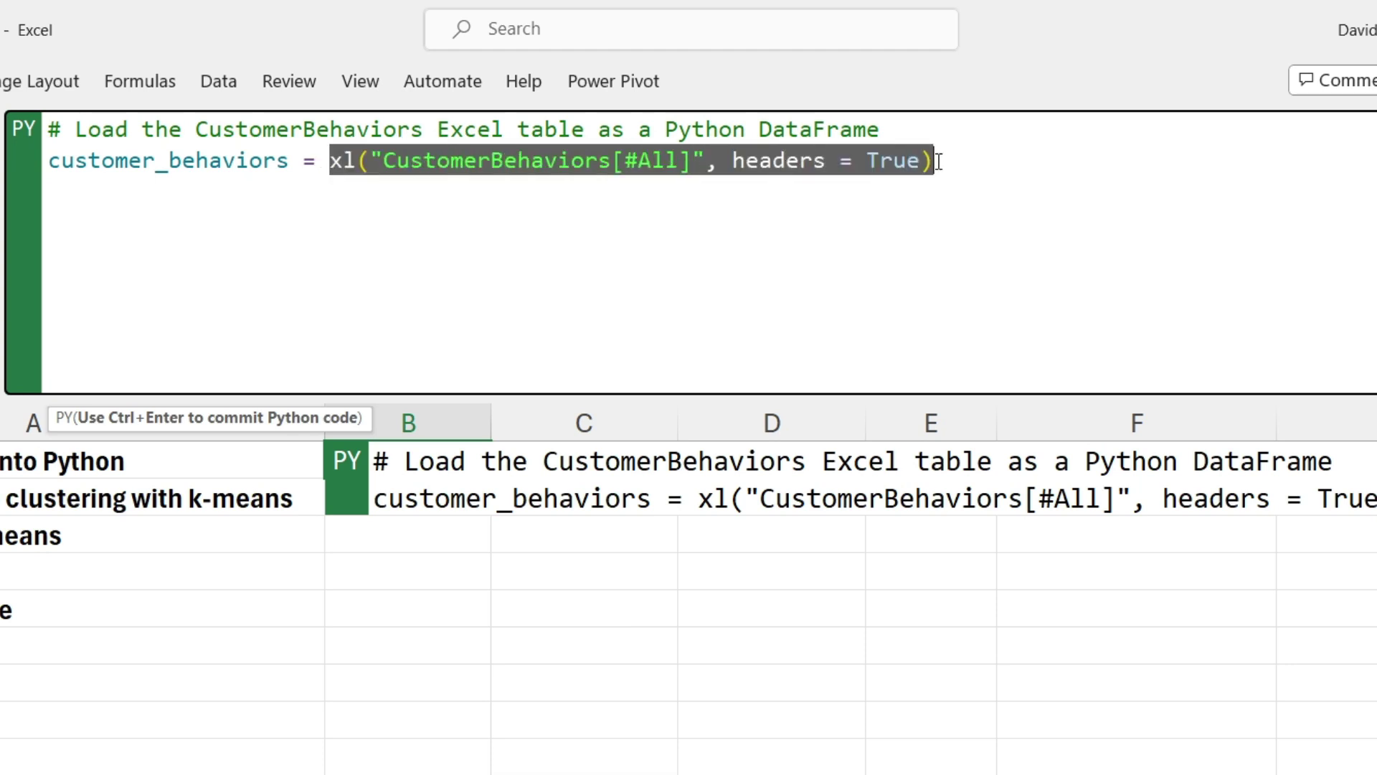
pyautogui.doubleClick(795, 128)
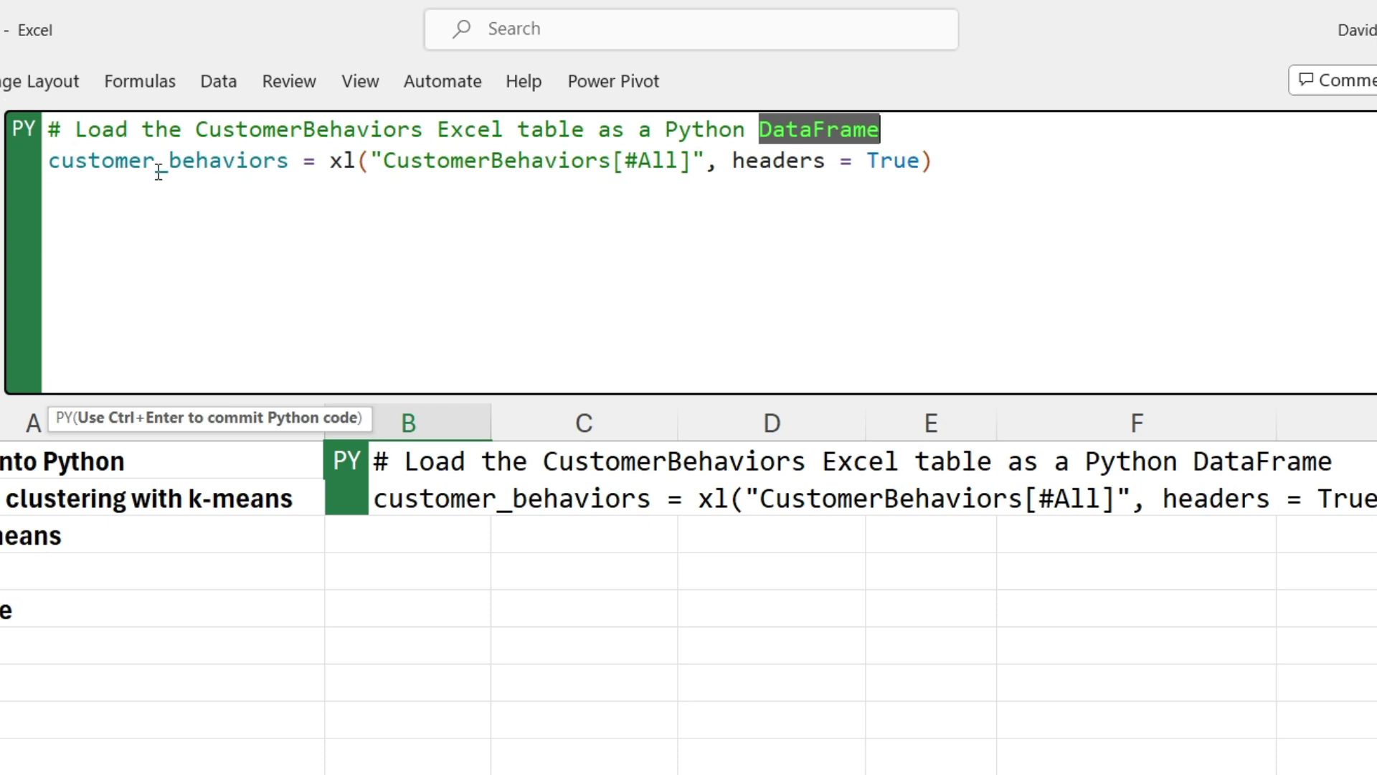
pyautogui.moveTo(51, 160); pyautogui.dragTo(287, 167)
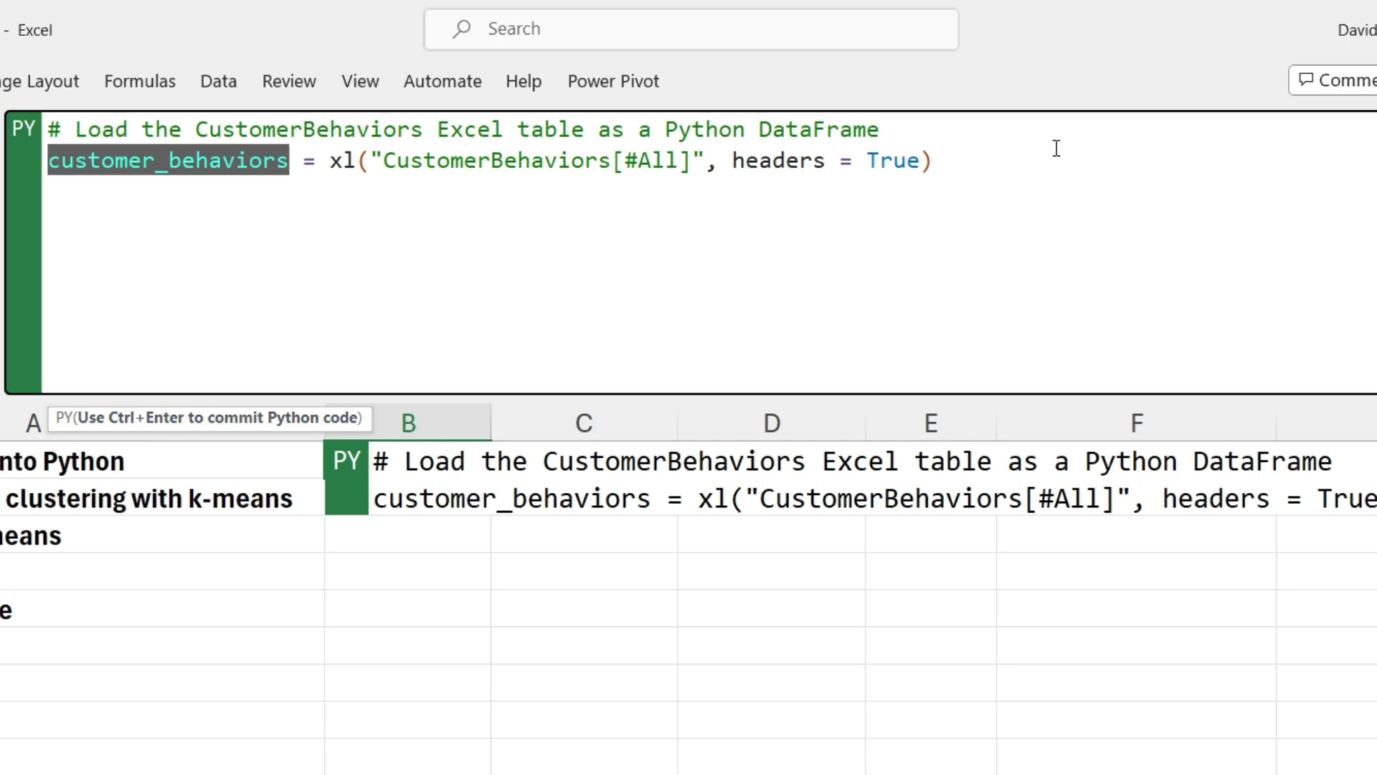
pyautogui.click(997, 172)
# Step: Commit the B1 code, autofit column B, and view the DataFrame in an enlarged preview card
pyautogui.hotkey('ctrl', 'Return')
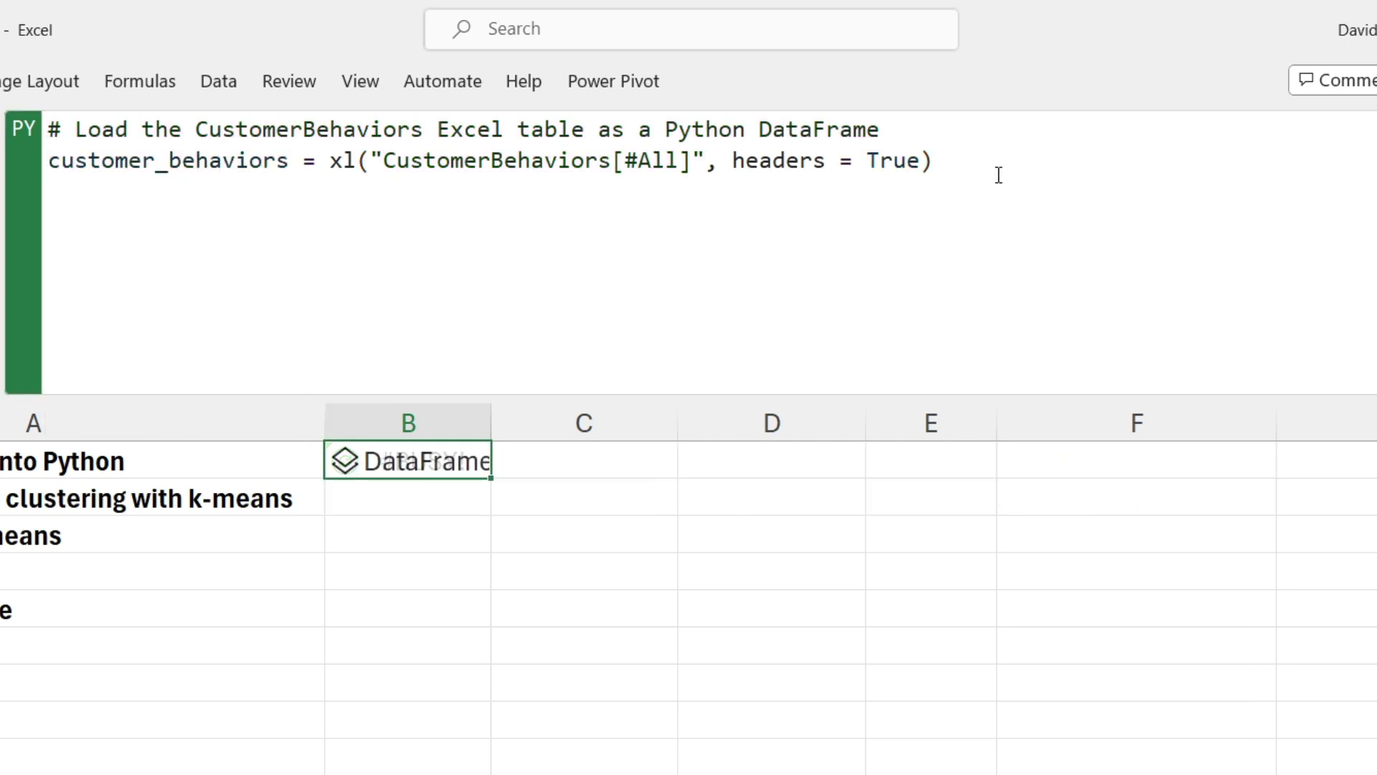
pyautogui.doubleClick(490, 425)
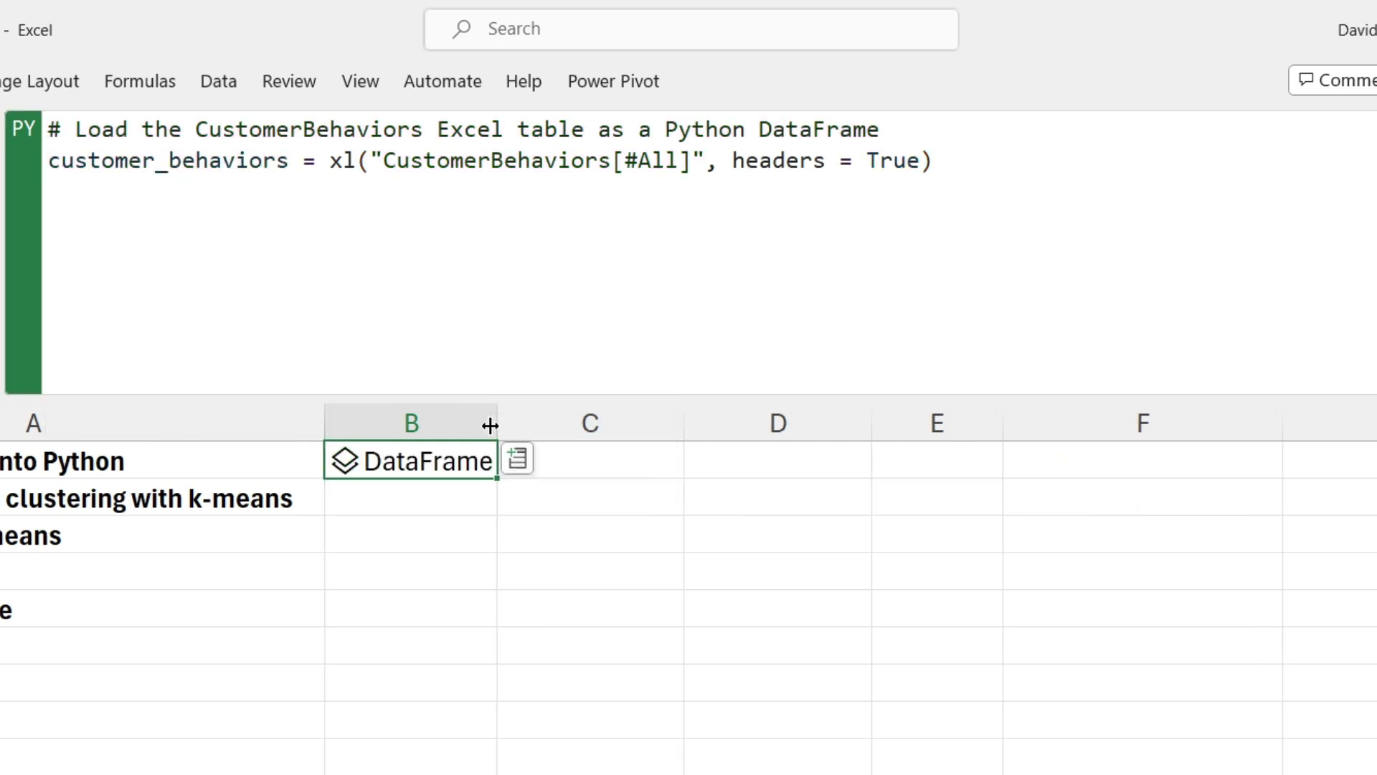
pyautogui.click(346, 465)
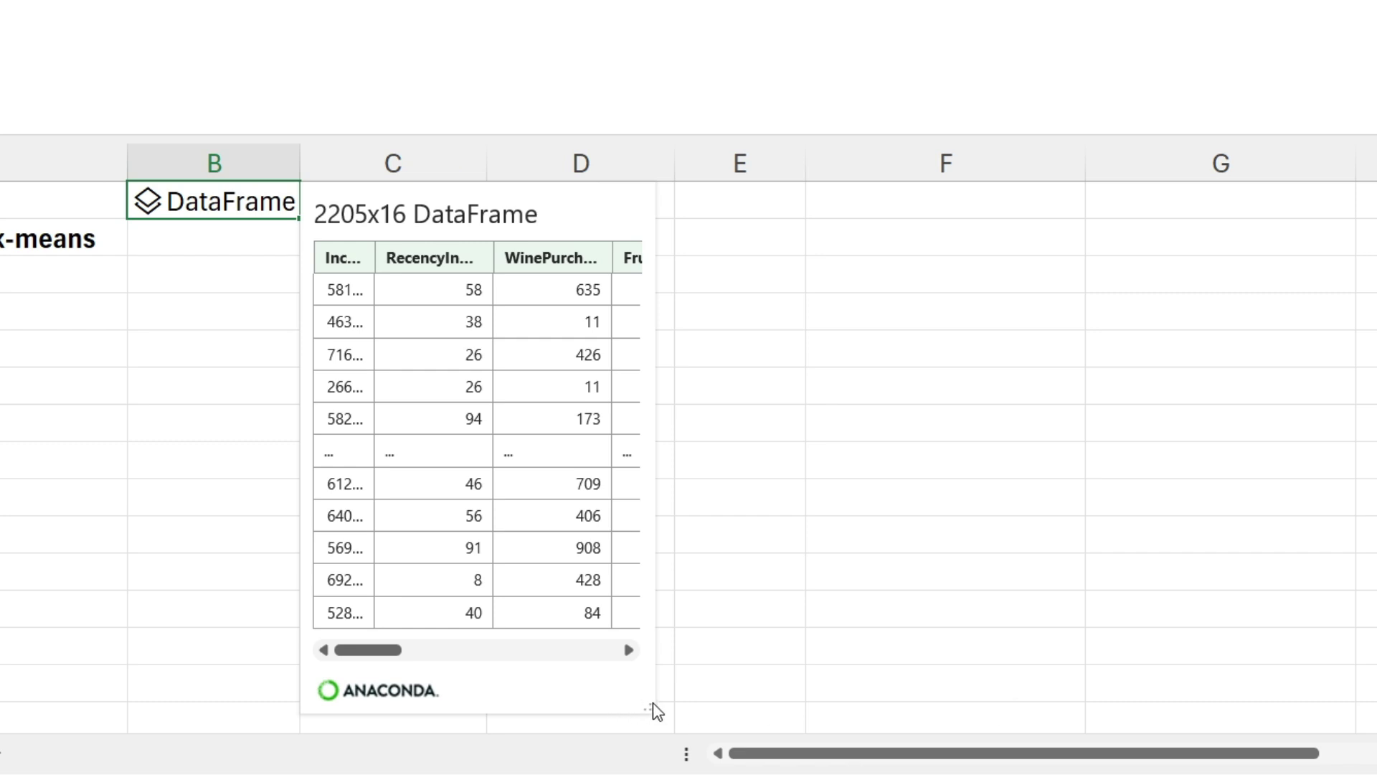
pyautogui.moveTo(653, 710); pyautogui.dragTo(1227, 645)
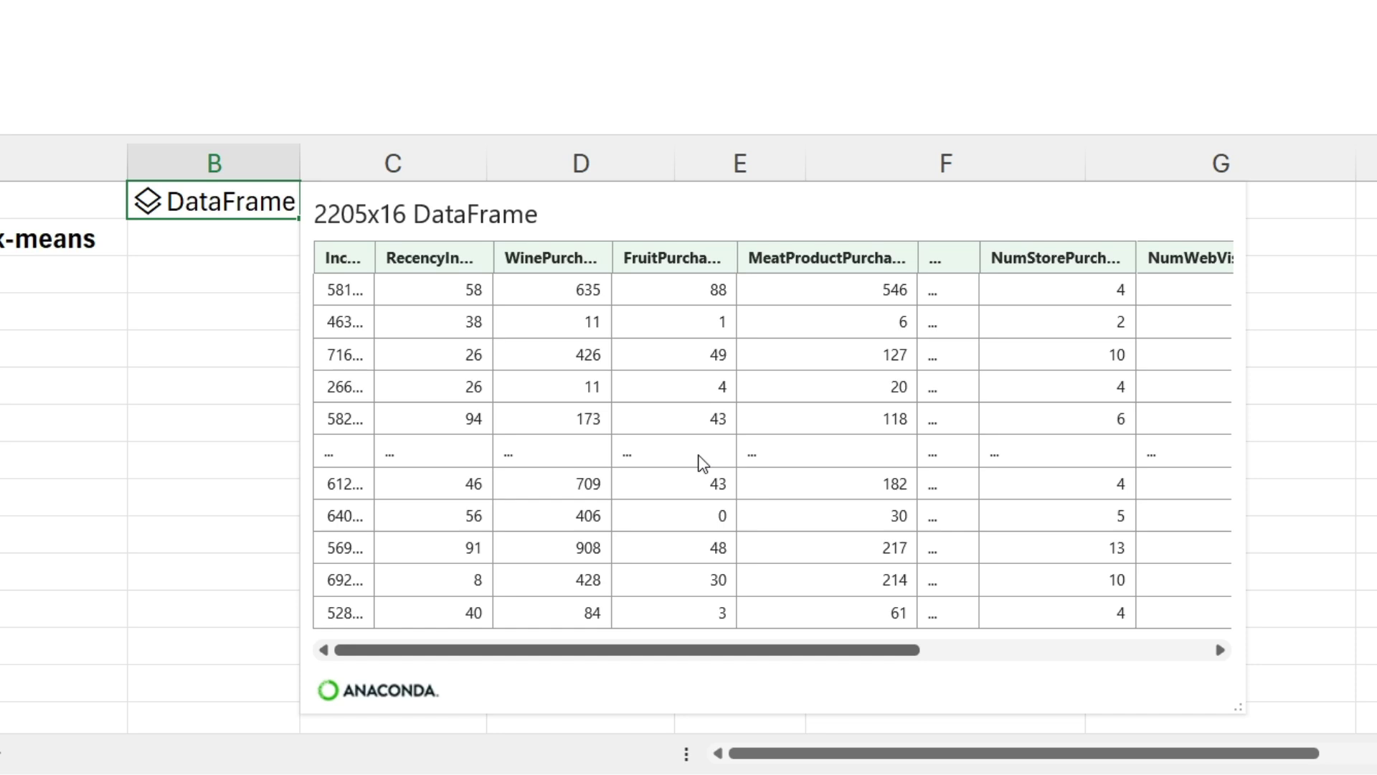
pyautogui.click(222, 235)
pyautogui.click(218, 239)
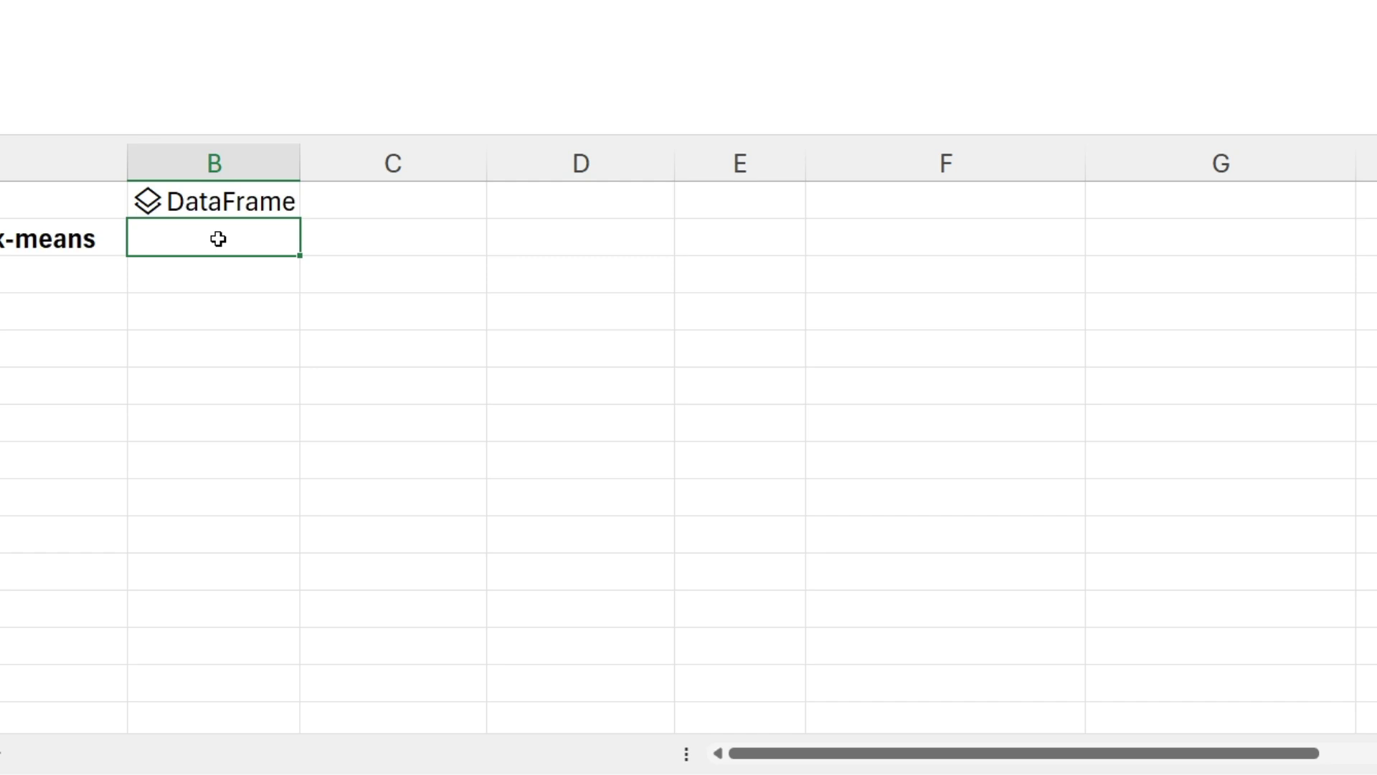
# Step: Reopen the 2205x16 DataFrame preview, widen it to show more columns, then close it
pyautogui.click(148, 203)
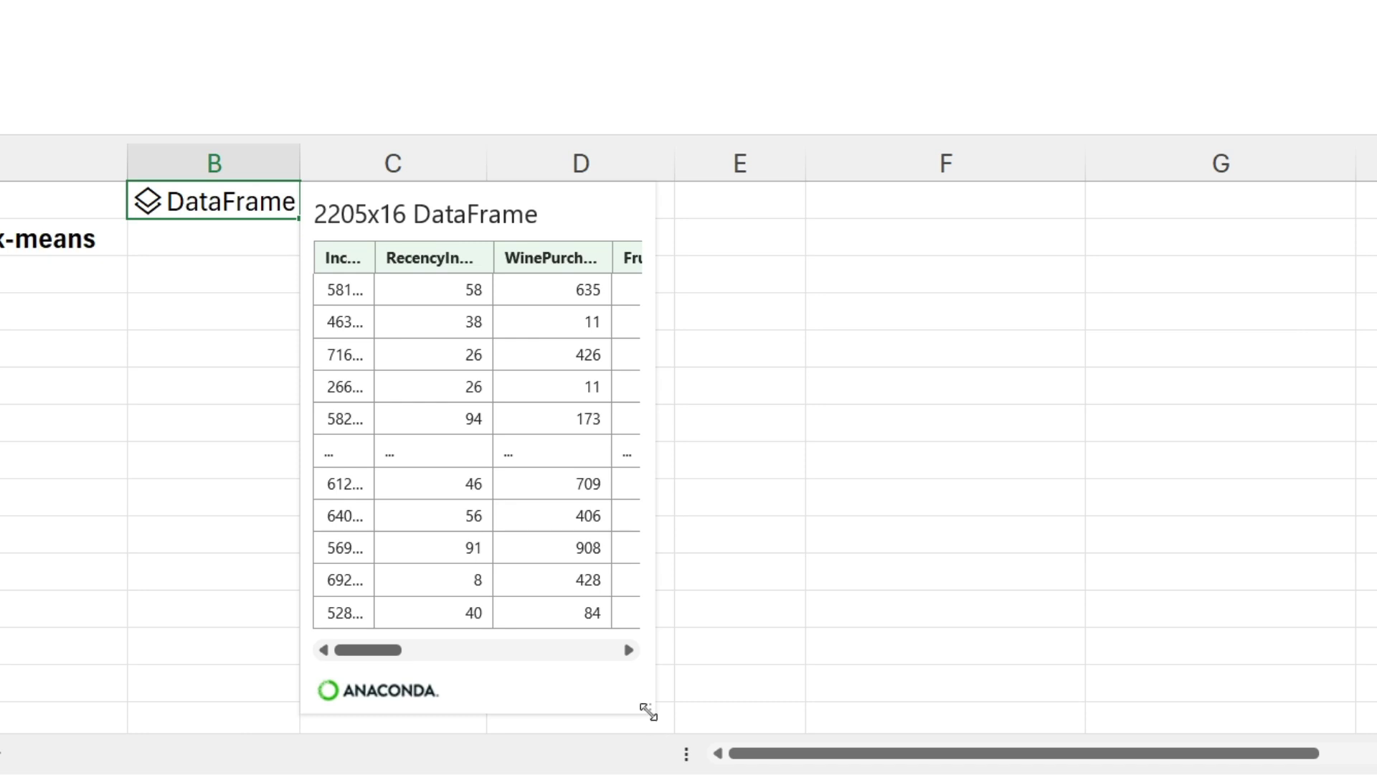
pyautogui.moveTo(648, 712); pyautogui.dragTo(1285, 711)
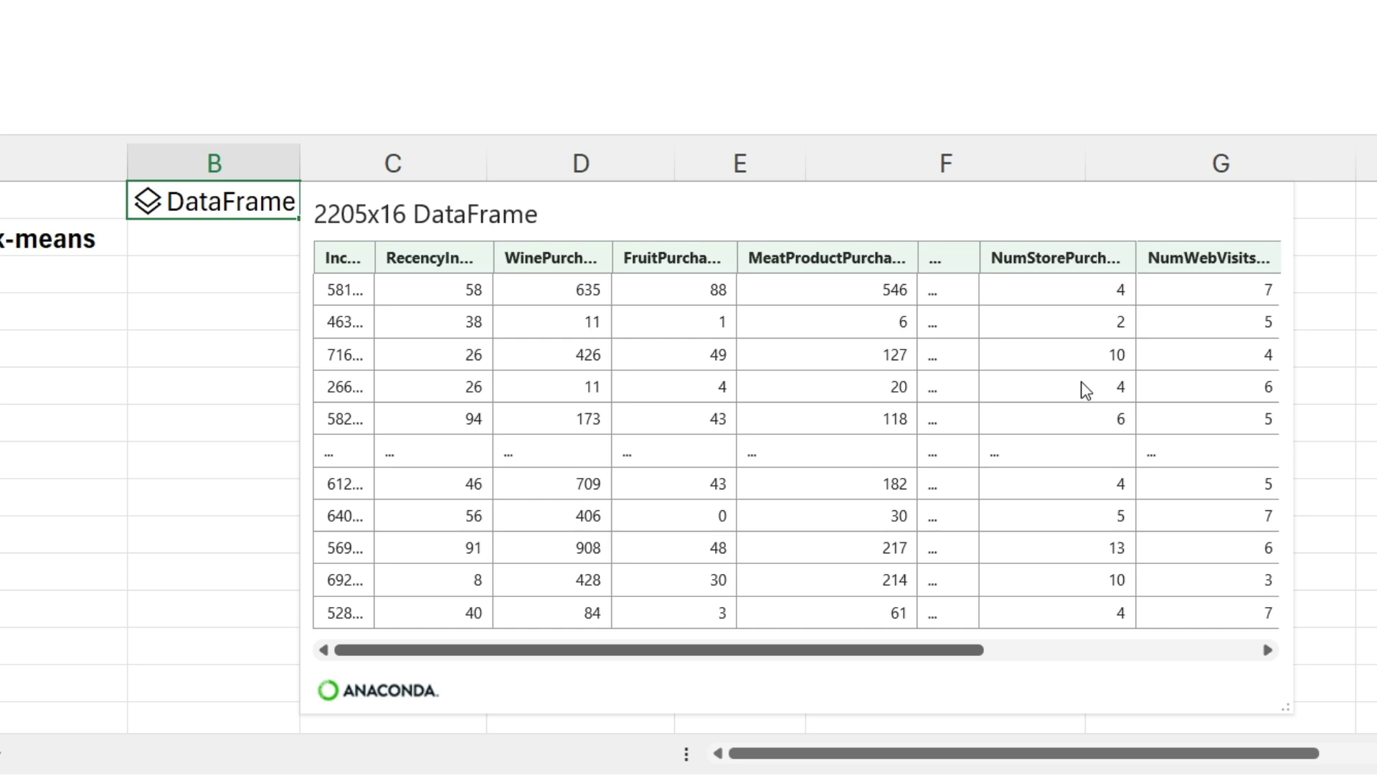
pyautogui.click(178, 246)
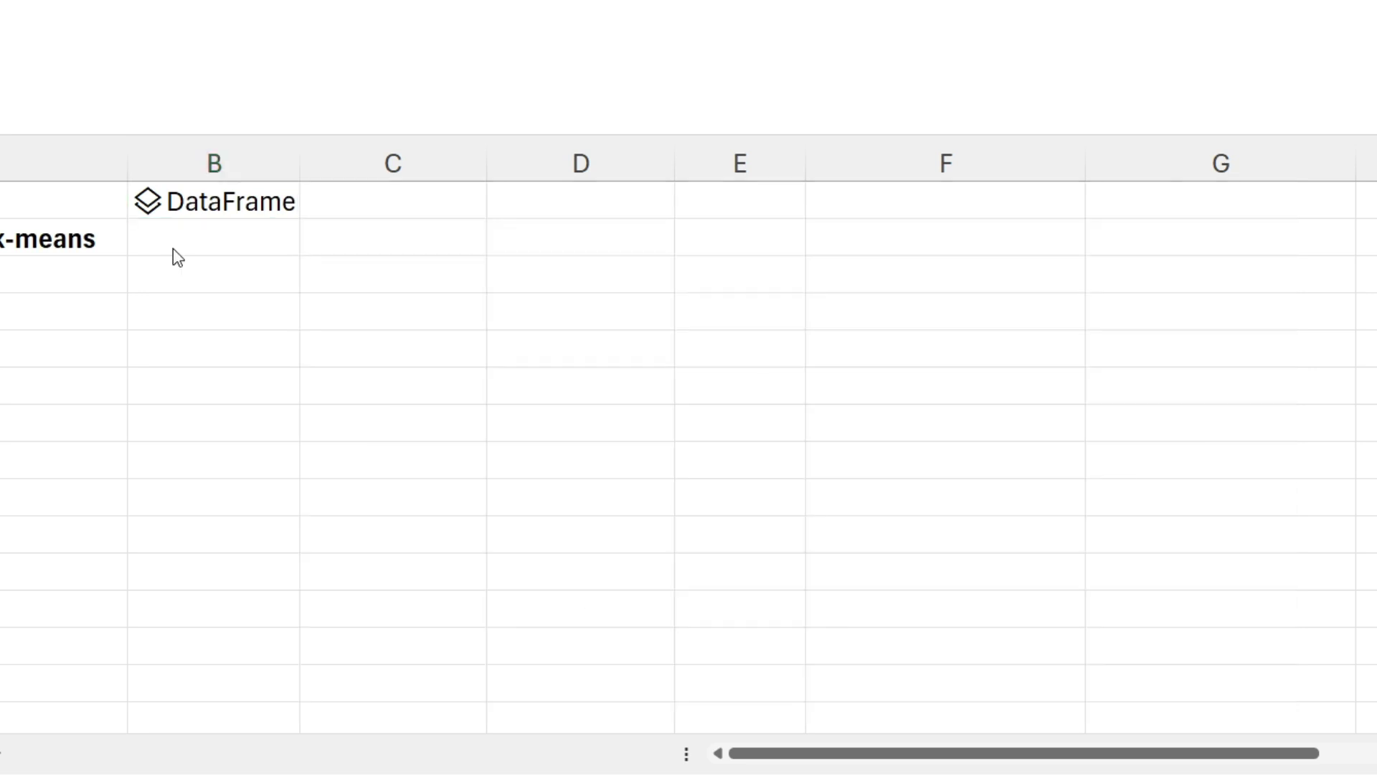
# Step: Make B2 a Python cell, paste the StandardScaler code, and enlarge the editor to show it all
pyautogui.click(35, 43)
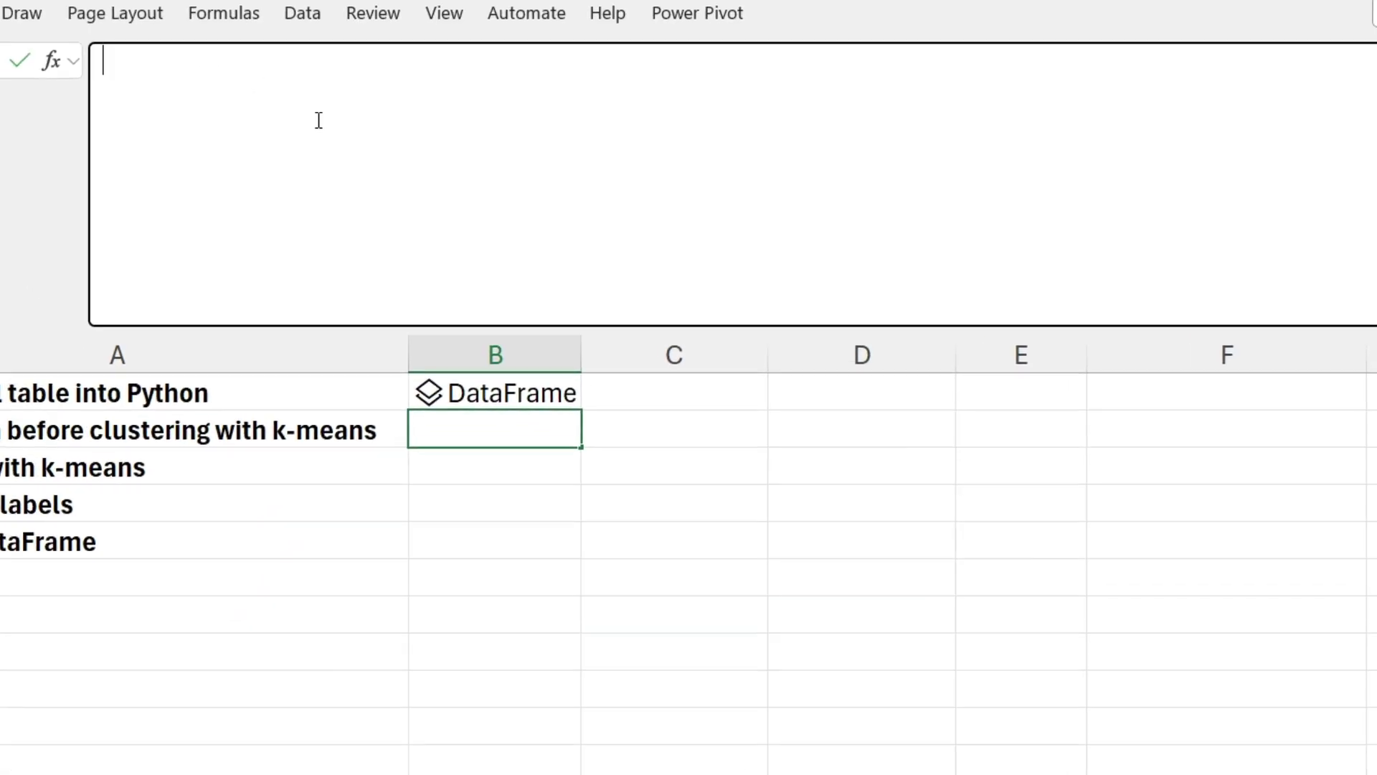
pyautogui.write('=PY')
pyautogui.press('Tab')
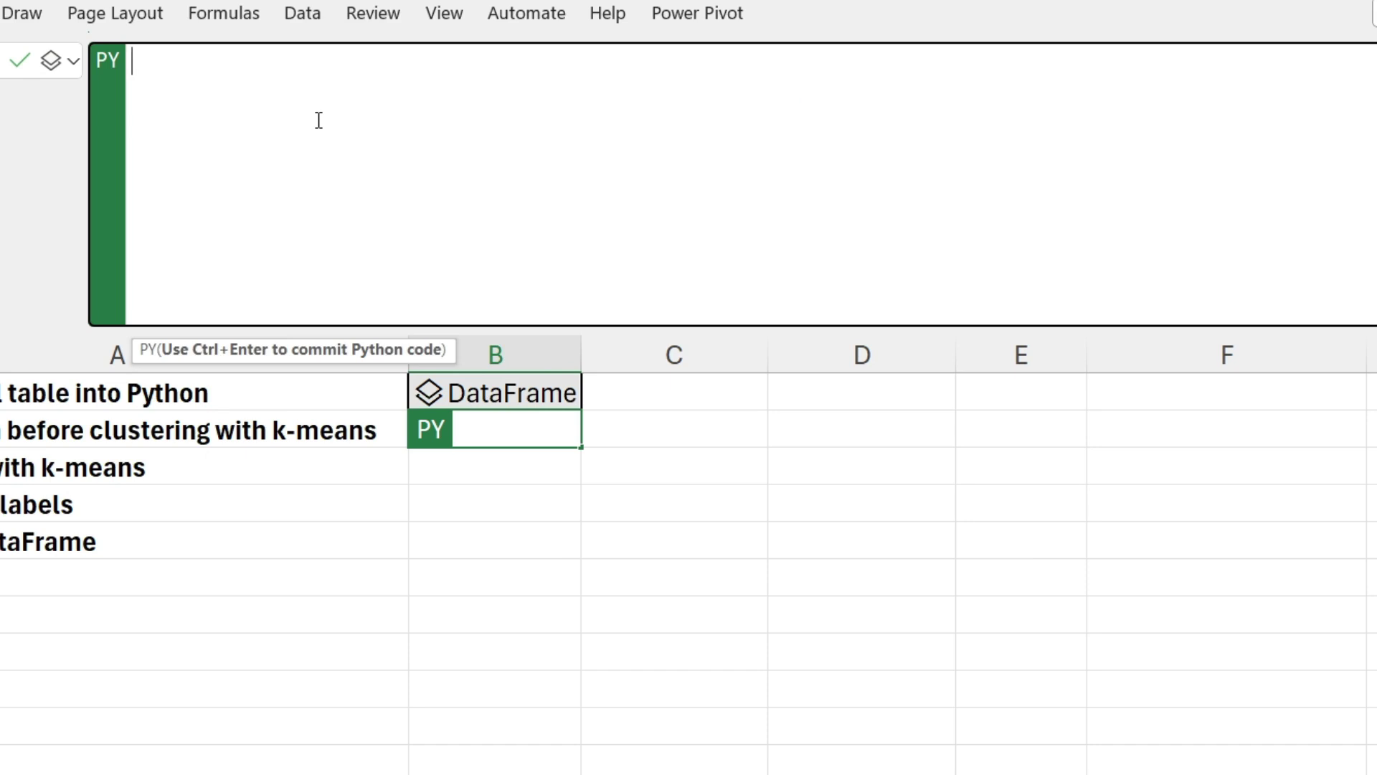
pyautogui.write('# Fit the scaler to the data and transform it customer_behaviors_scaled = scaler.fit_transform(customer_behaviors)  # Create new DataFrame customer_behaviors_X = pd.DataFrame(customer_behaviors_scaled,                                     index = customer_behaviors.index,                                     columns = customer_behaviors.columns) customer_behaviors_X.head(n = 10)')
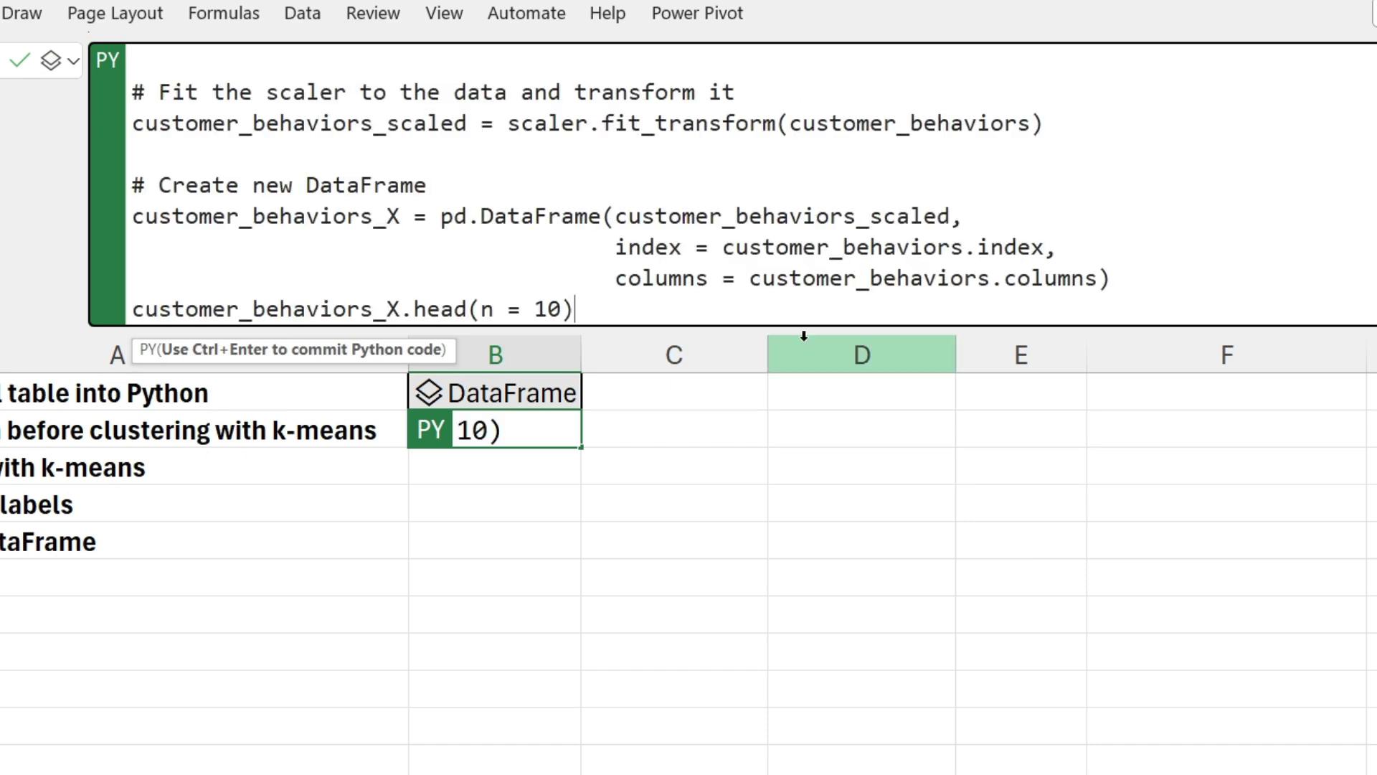
pyautogui.moveTo(797, 327); pyautogui.dragTo(668, 459)
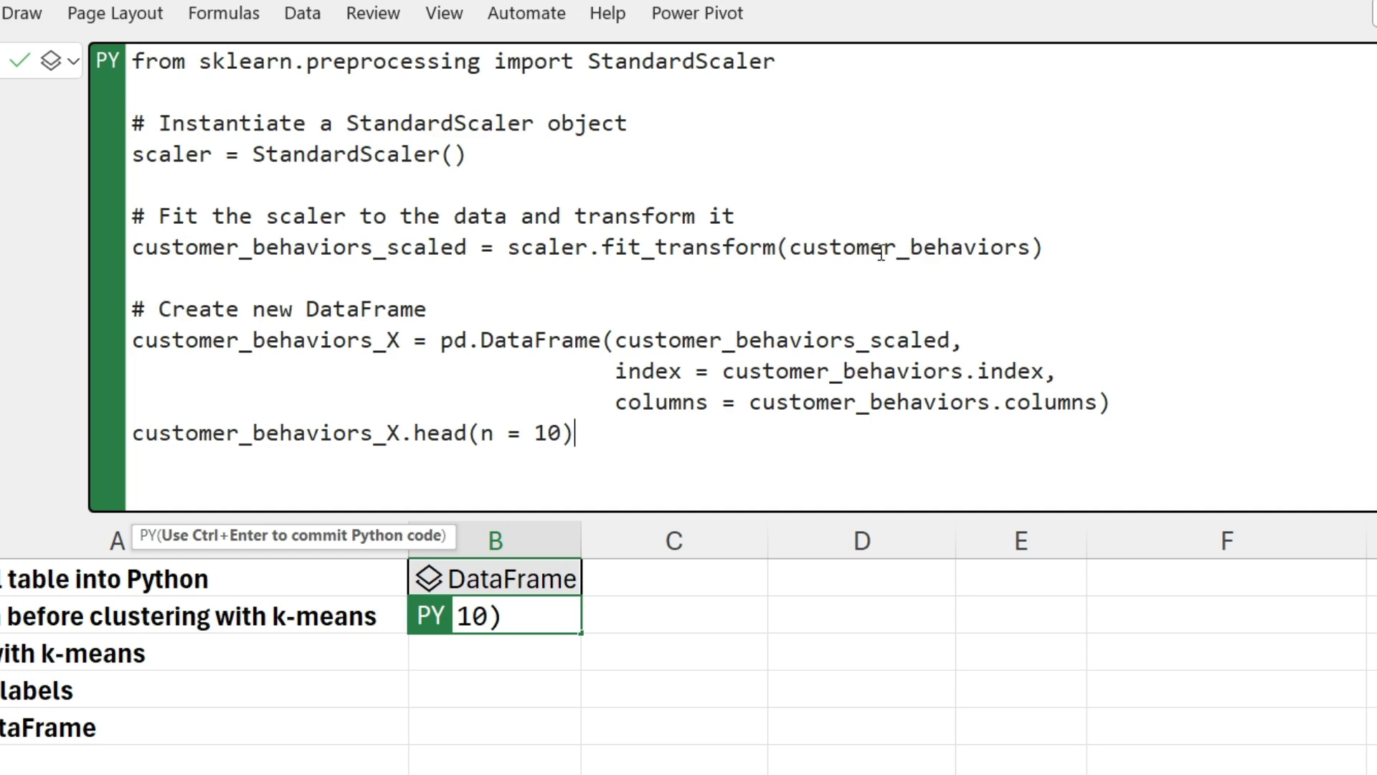
# Step: Step through the scaling code and place the caret at the end of the last line
pyautogui.moveTo(886, 247)
pyautogui.click(386, 251)
pyautogui.click(465, 285)
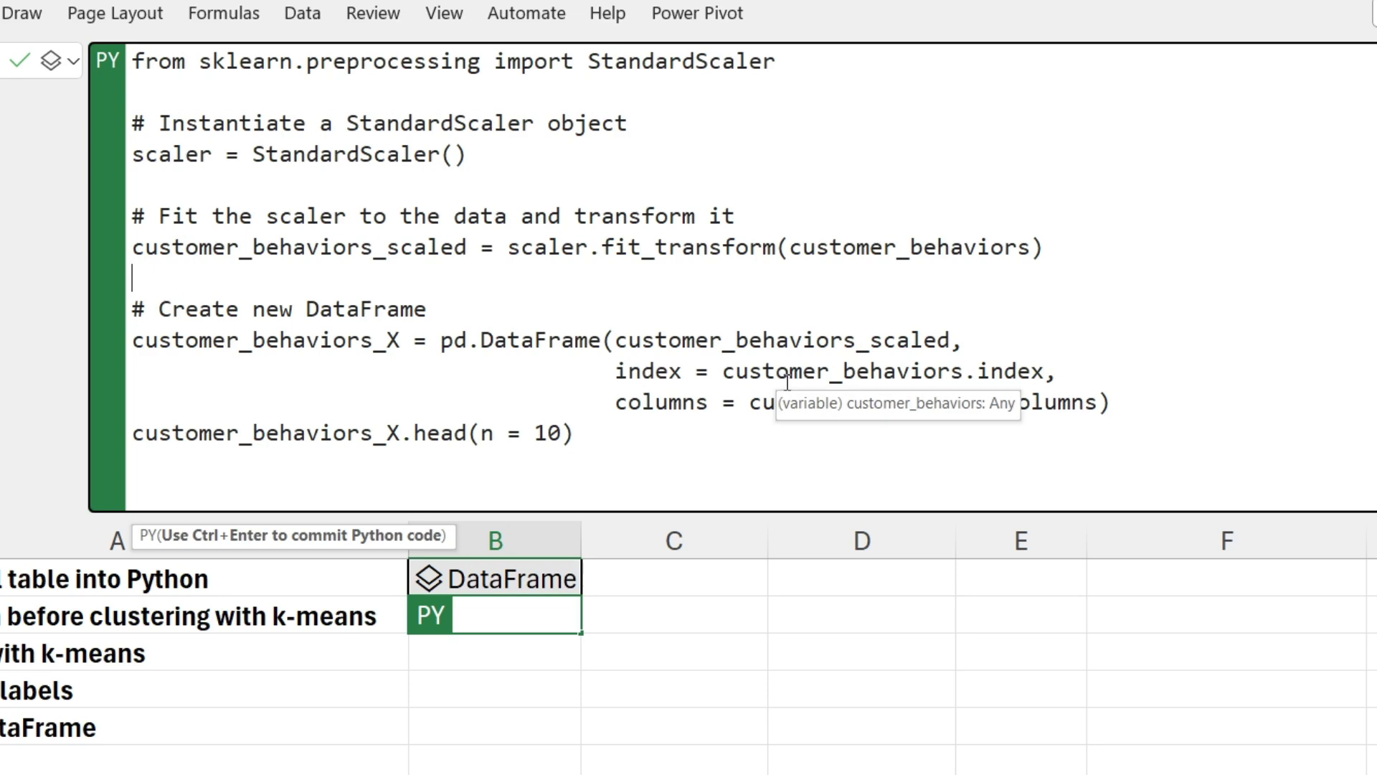
pyautogui.click(608, 435)
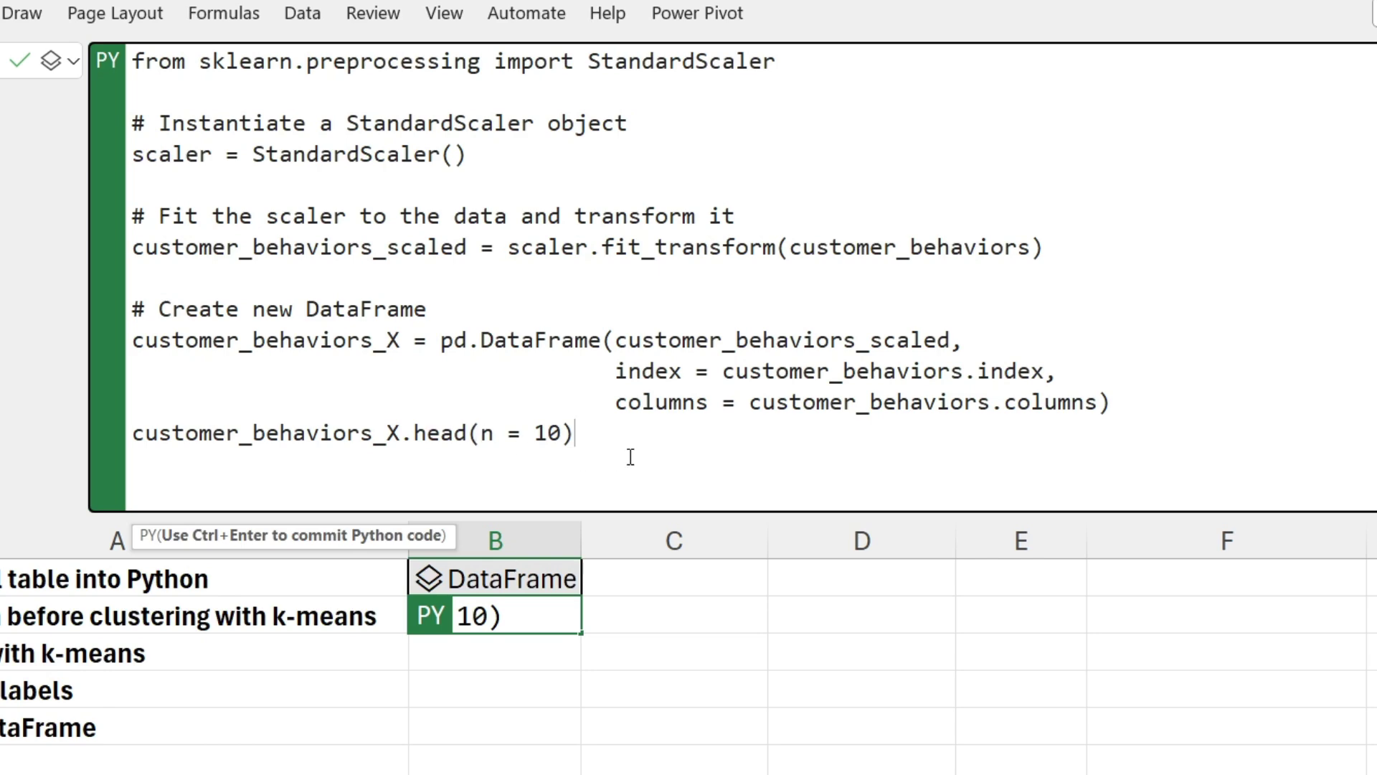
# Step: Run the scaling code in B2 and enlarge the preview of the 10x16 scaled DataFrame
pyautogui.hotkey('ctrl', 'Return')
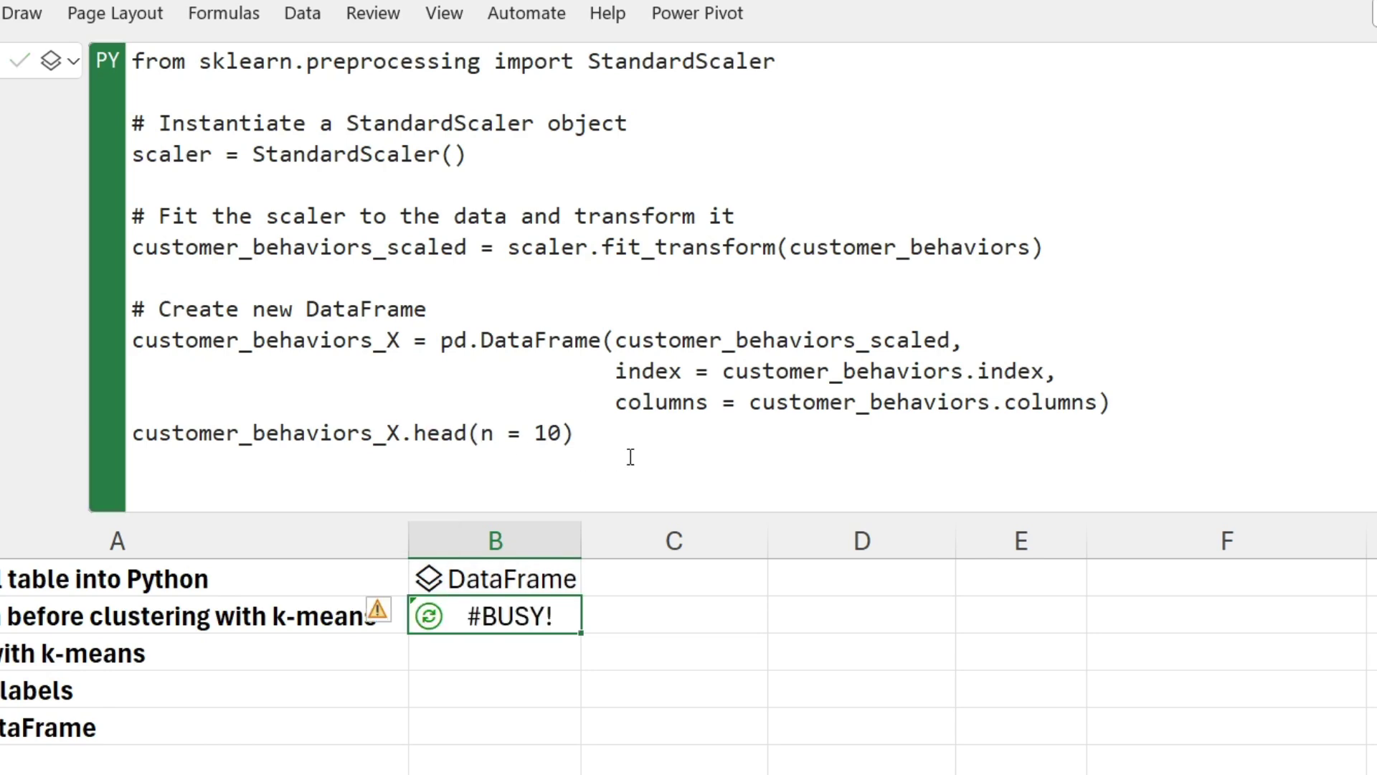
pyautogui.click(426, 620)
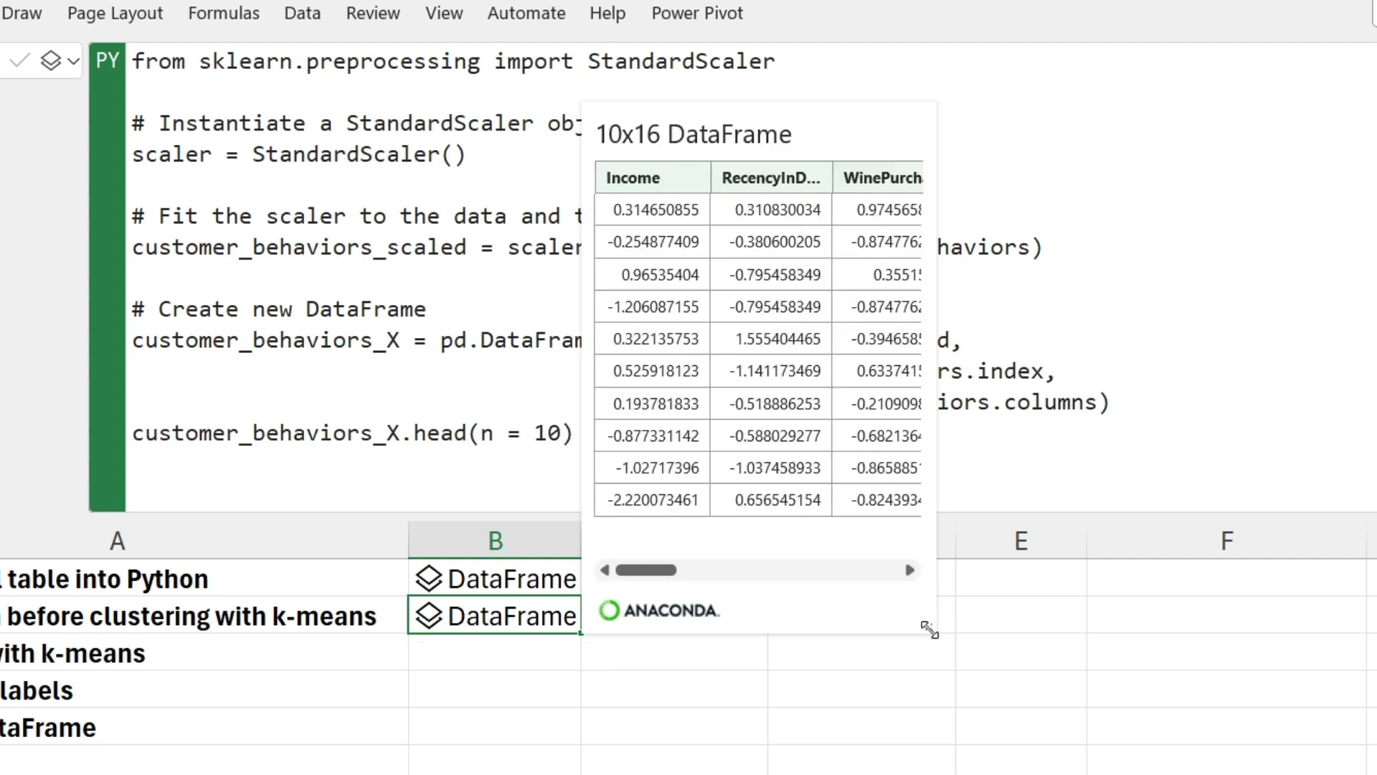
pyautogui.moveTo(929, 627); pyautogui.dragTo(1371, 771)
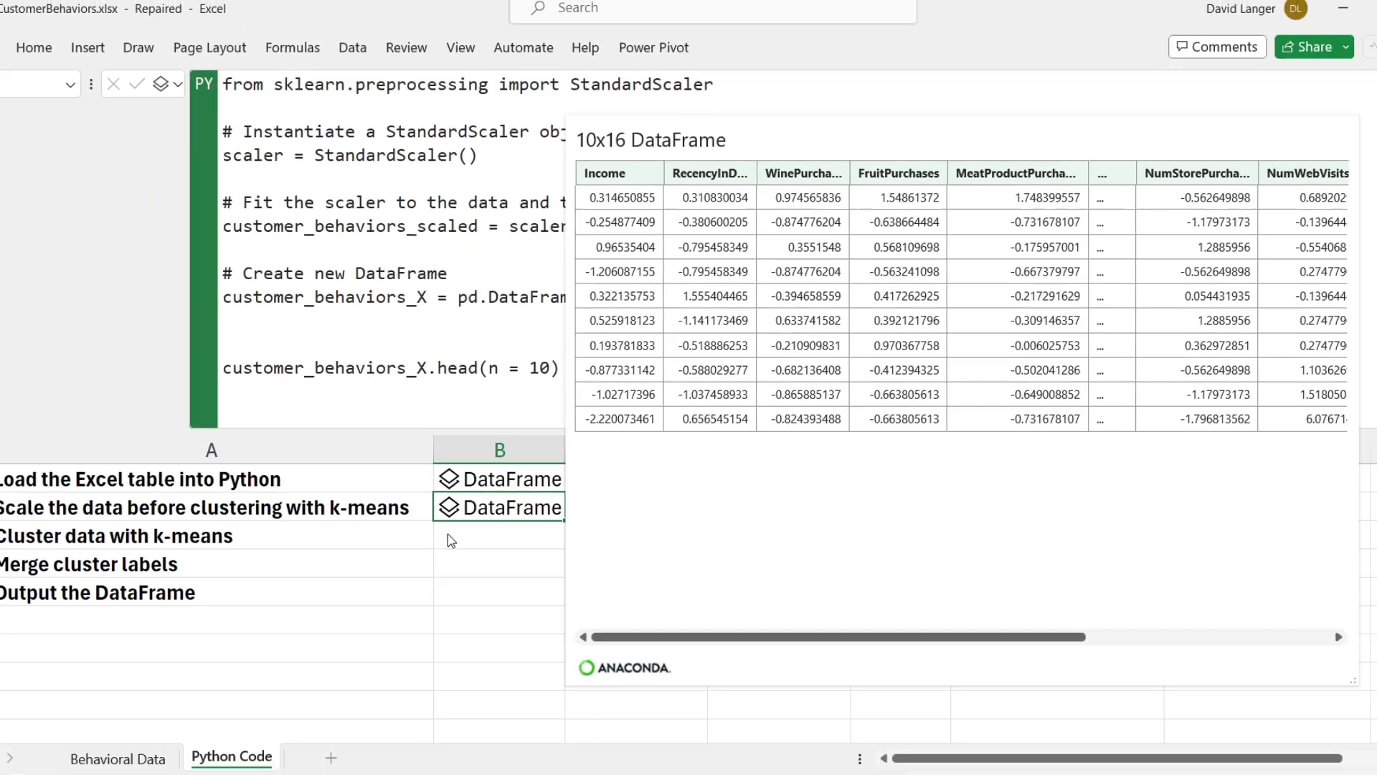
# Step: Make B3 a Python cell and paste the KMeans code fitting 3 clusters to the scaled data
pyautogui.click(437, 653)
pyautogui.write('=PY')
pyautogui.press('Tab')
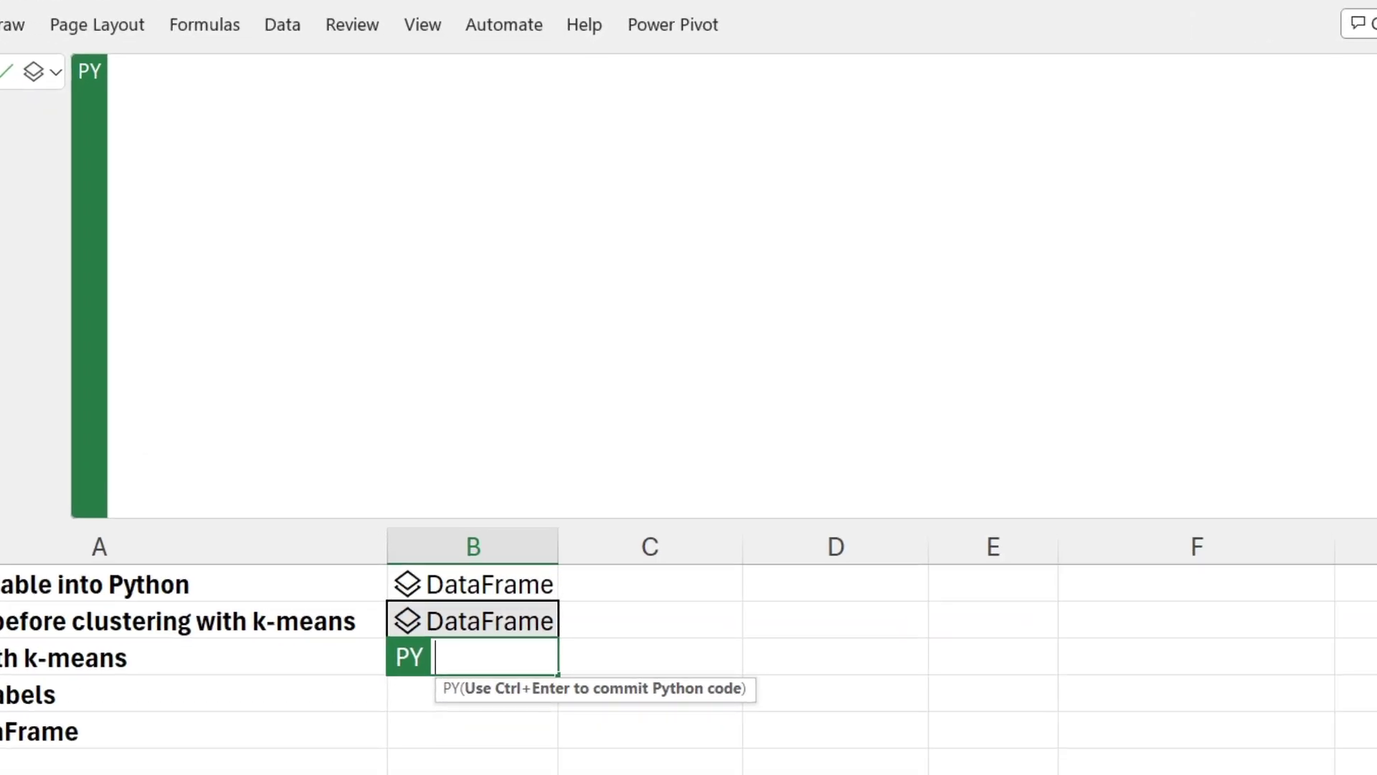
pyautogui.write('from sklearn.cluster import KMeans  # Instantiate a KMeans object. The value of k=3 was chosen using # a combination of inertia and silhouette score k_means = KMeans(n_clusters = 3, n_init = 50, random_state = 54321)  # Perform the clustering on the scaled data k_means.fit(customer_behaviors_X)  # The cluster labels k_means.labels_')
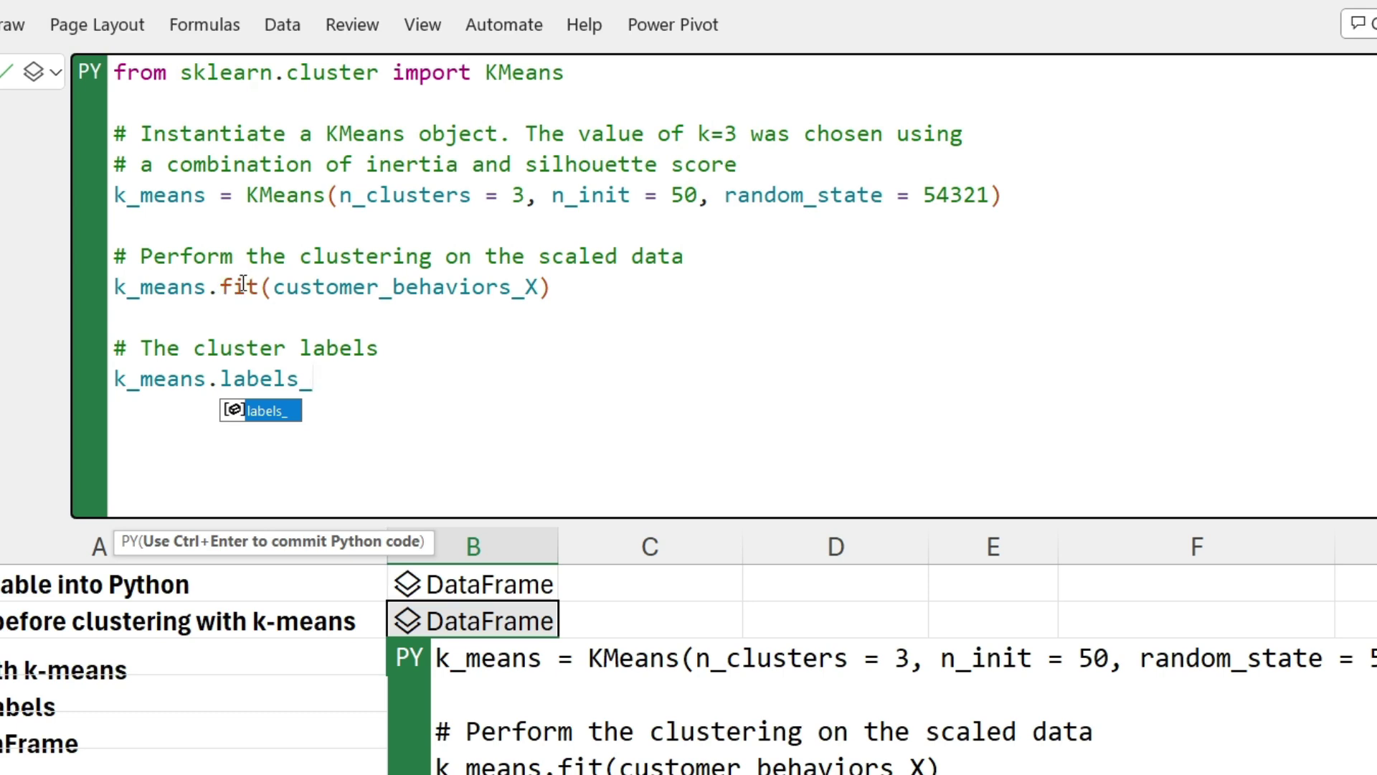
pyautogui.moveTo(243, 282)
# Step: Commit the k-means code in B3 and preview its 2205x1 array of cluster labels
pyautogui.hotkey('ctrl', 'Return')
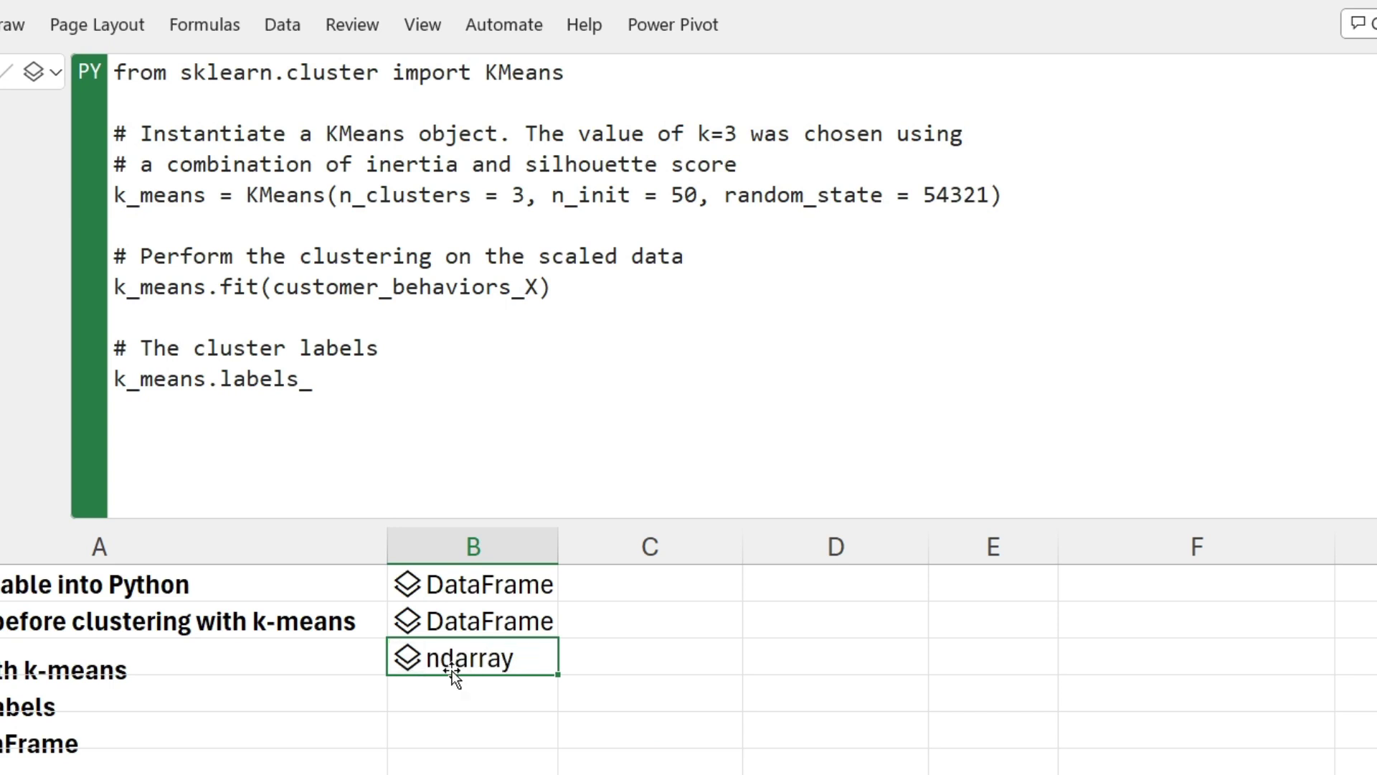
pyautogui.click(407, 657)
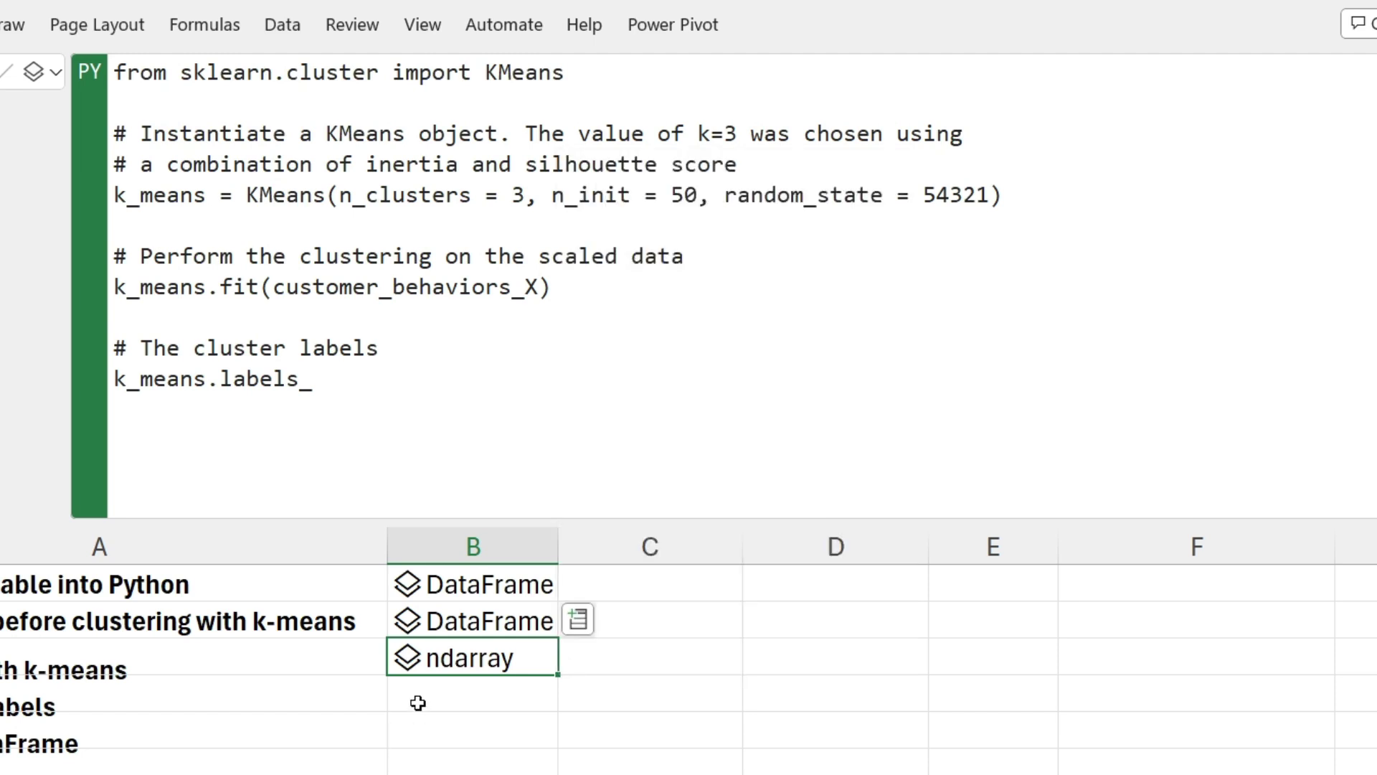
# Step: Create and run a Python cell in B4 adding a Cluster column from k_means.labels_
pyautogui.click(423, 703)
pyautogui.click(160, 74)
pyautogui.write('=PY')
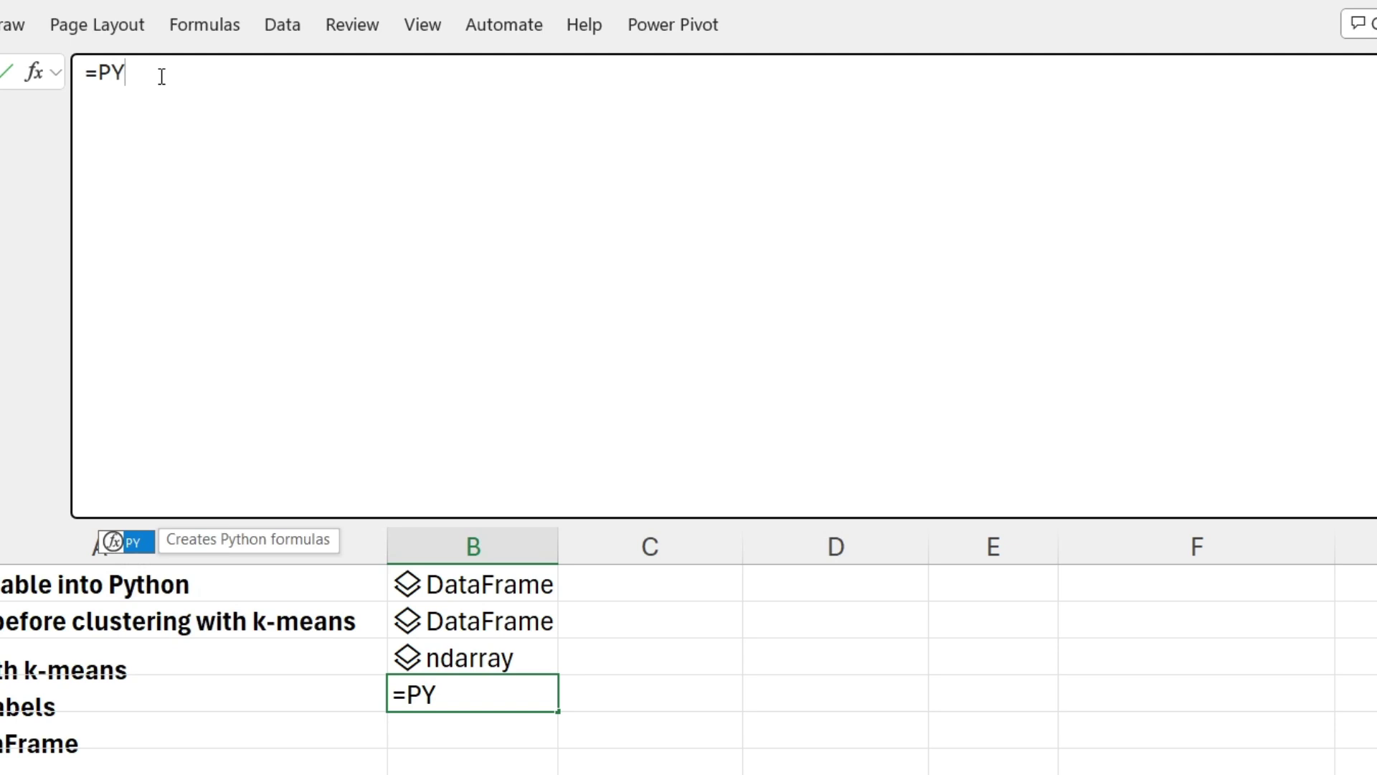
pyautogui.press('Tab')
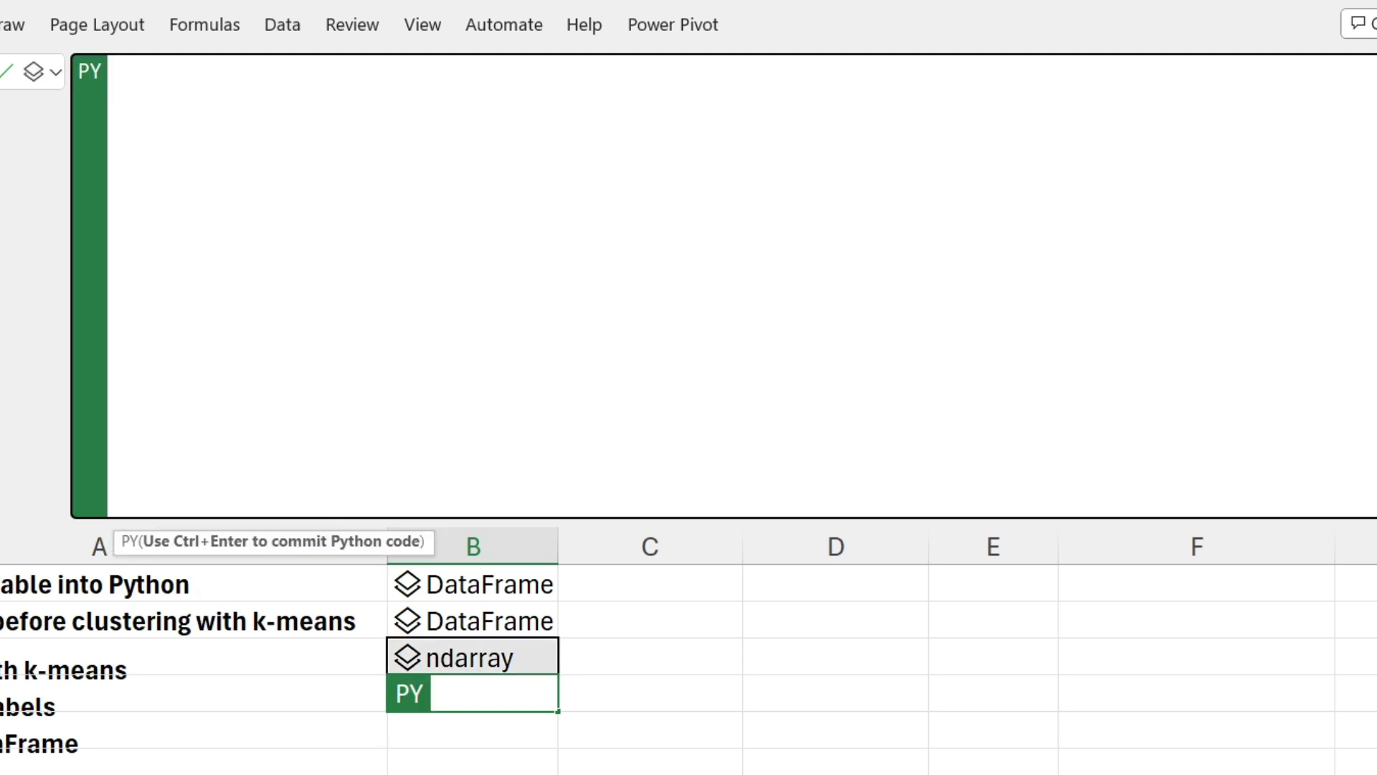
pyautogui.hotkey('ctrl', 'v')
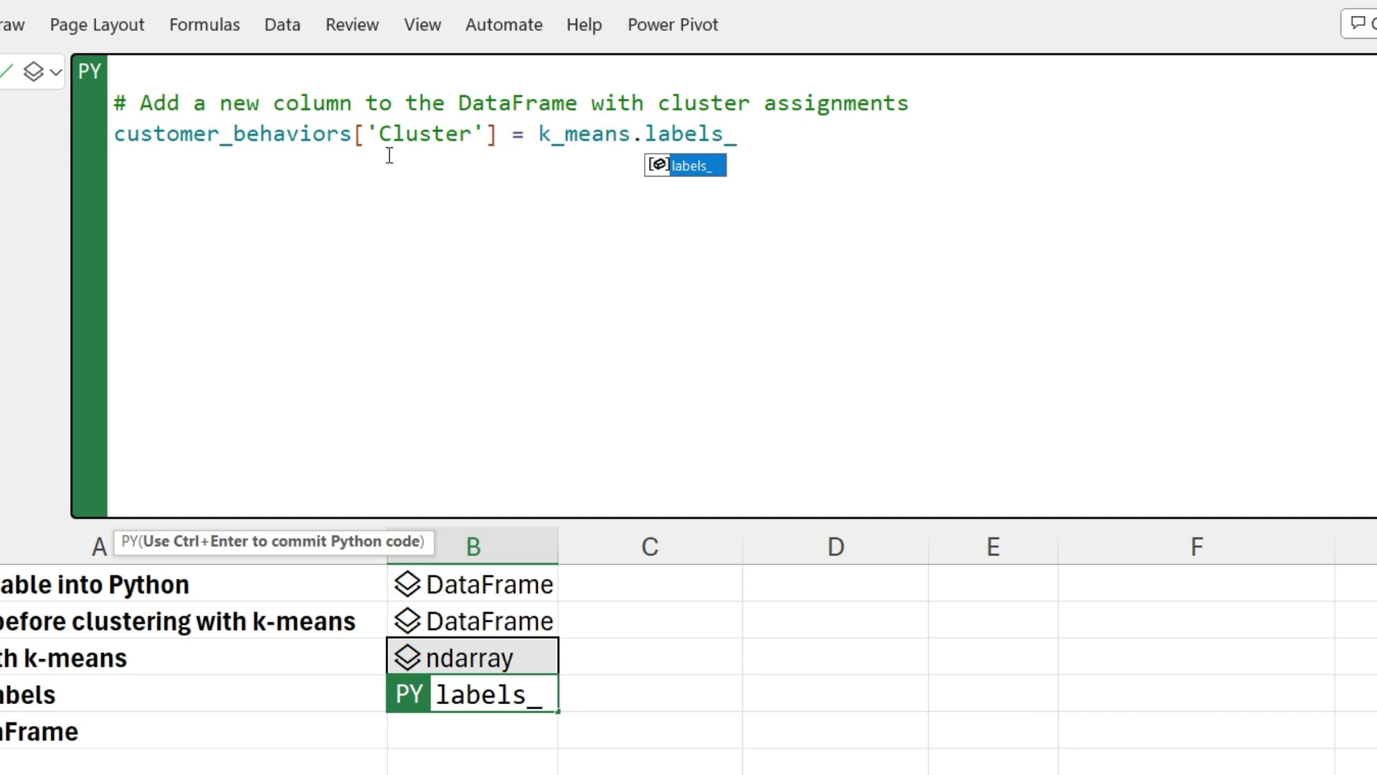
pyautogui.hotkey('ctrl', 'Return')
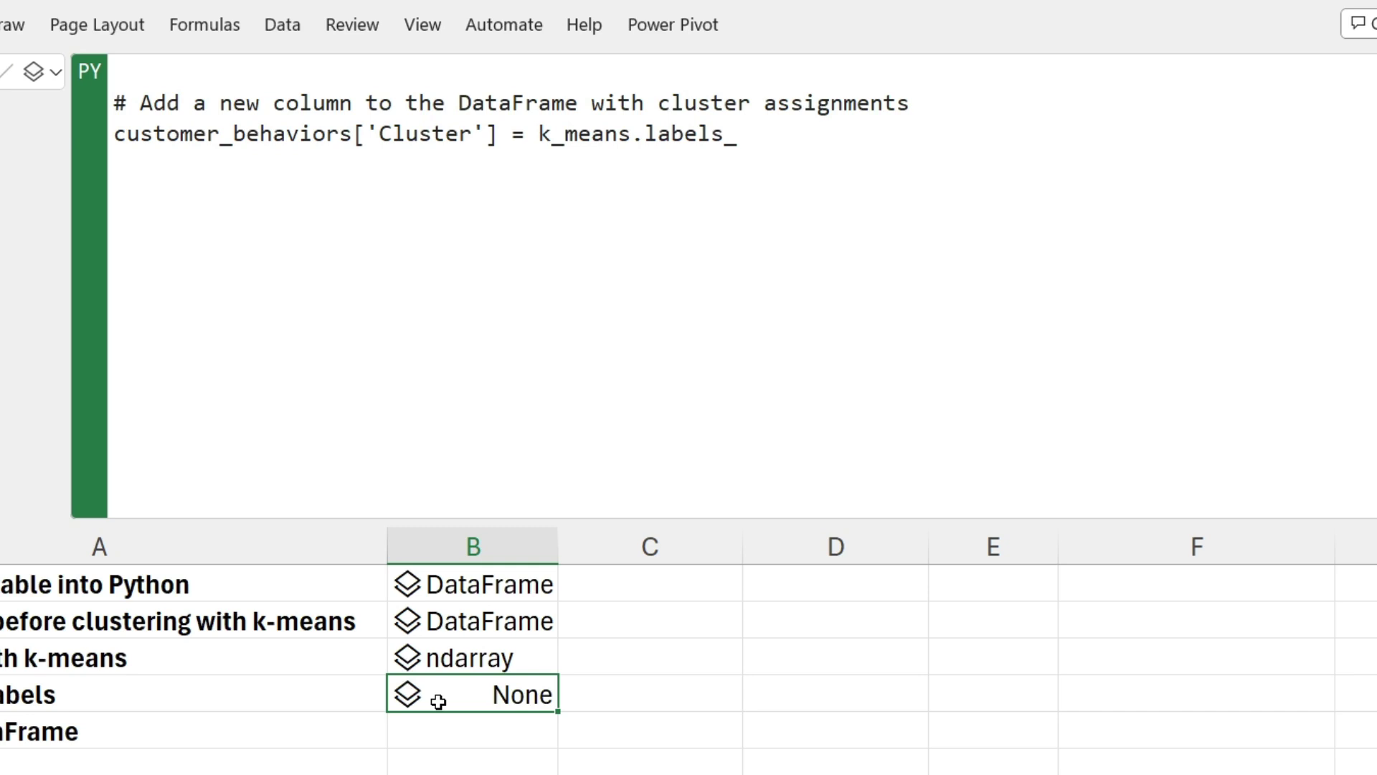
# Step: Scroll through the sheet to review the results and select cell B5
pyautogui.scroll(-2, 370, 695)
pyautogui.moveTo(613, 520); pyautogui.dragTo(655, 209)
pyautogui.scroll(1, 459, 470)
pyautogui.click(407, 423)
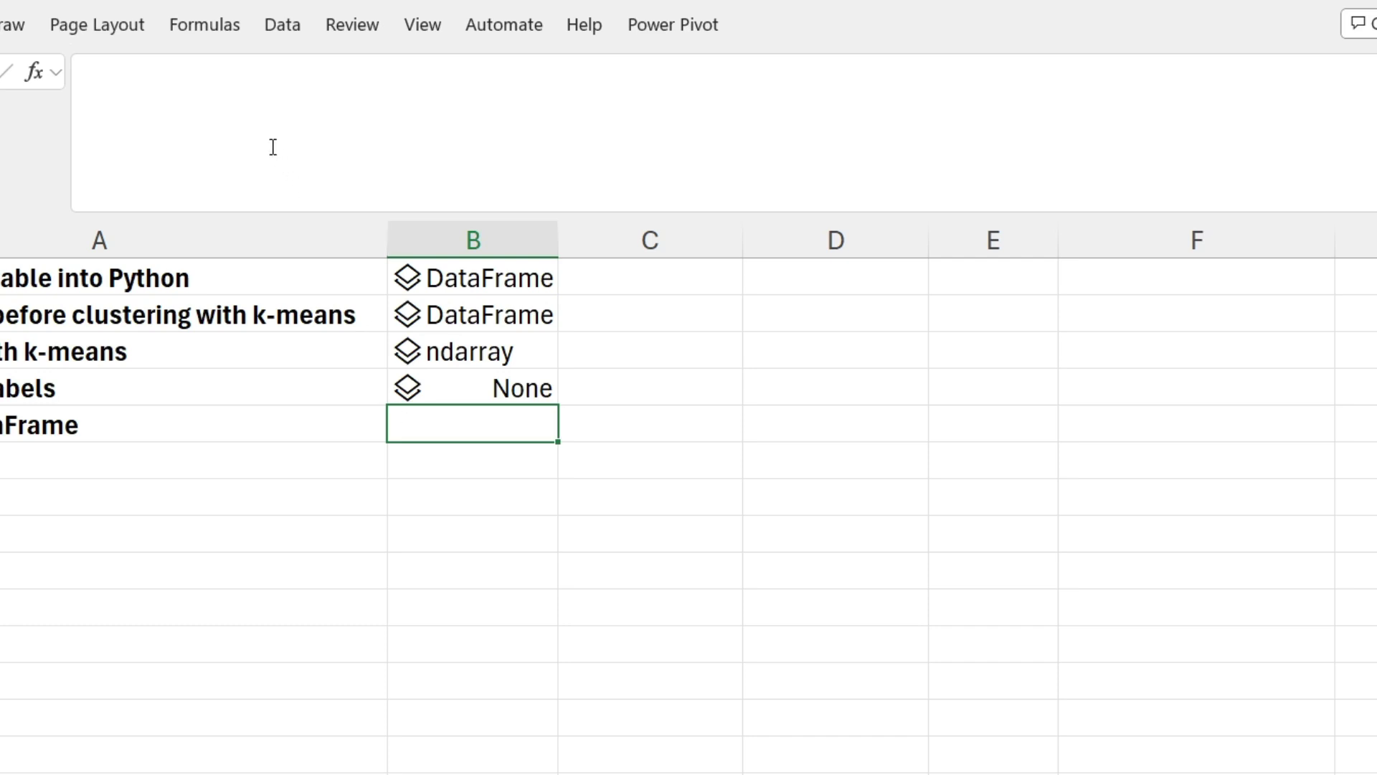
# Step: Paste code returning customer_behaviors into B5, set output to Excel Value, and spill the table
pyautogui.click(257, 101)
pyautogui.write('=PY')
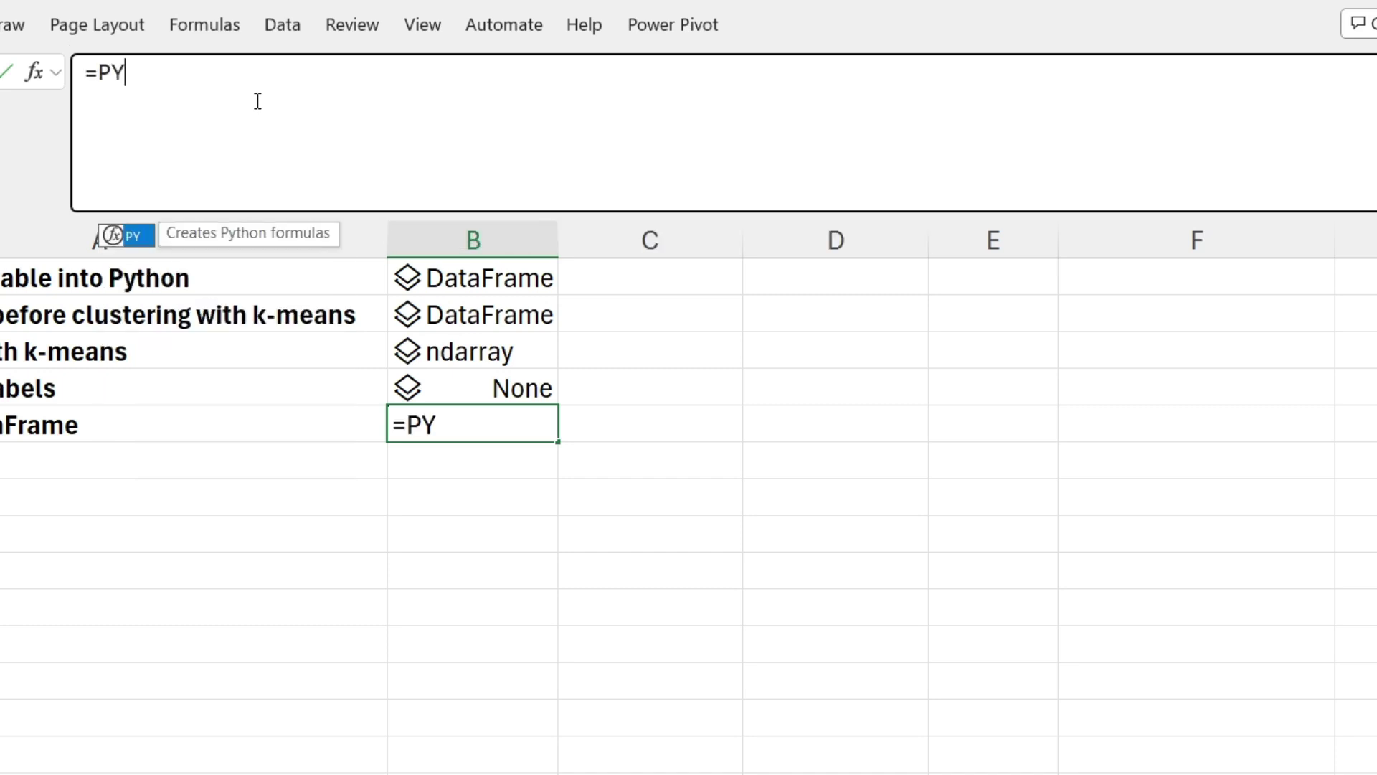
pyautogui.press('Tab')
pyautogui.write('# Output the DataFrame to the worksheet customer_behaviors')
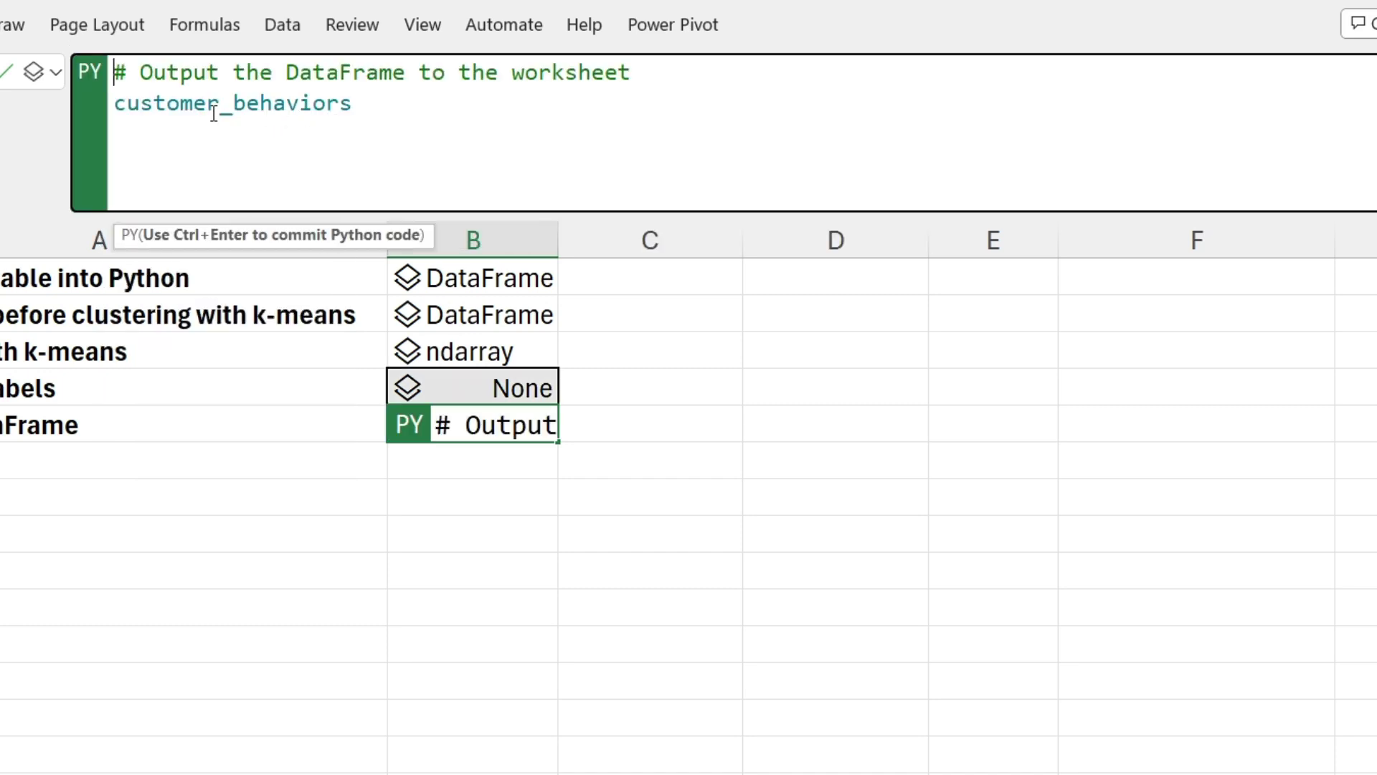
pyautogui.click(55, 74)
pyautogui.click(79, 188)
pyautogui.click(378, 102)
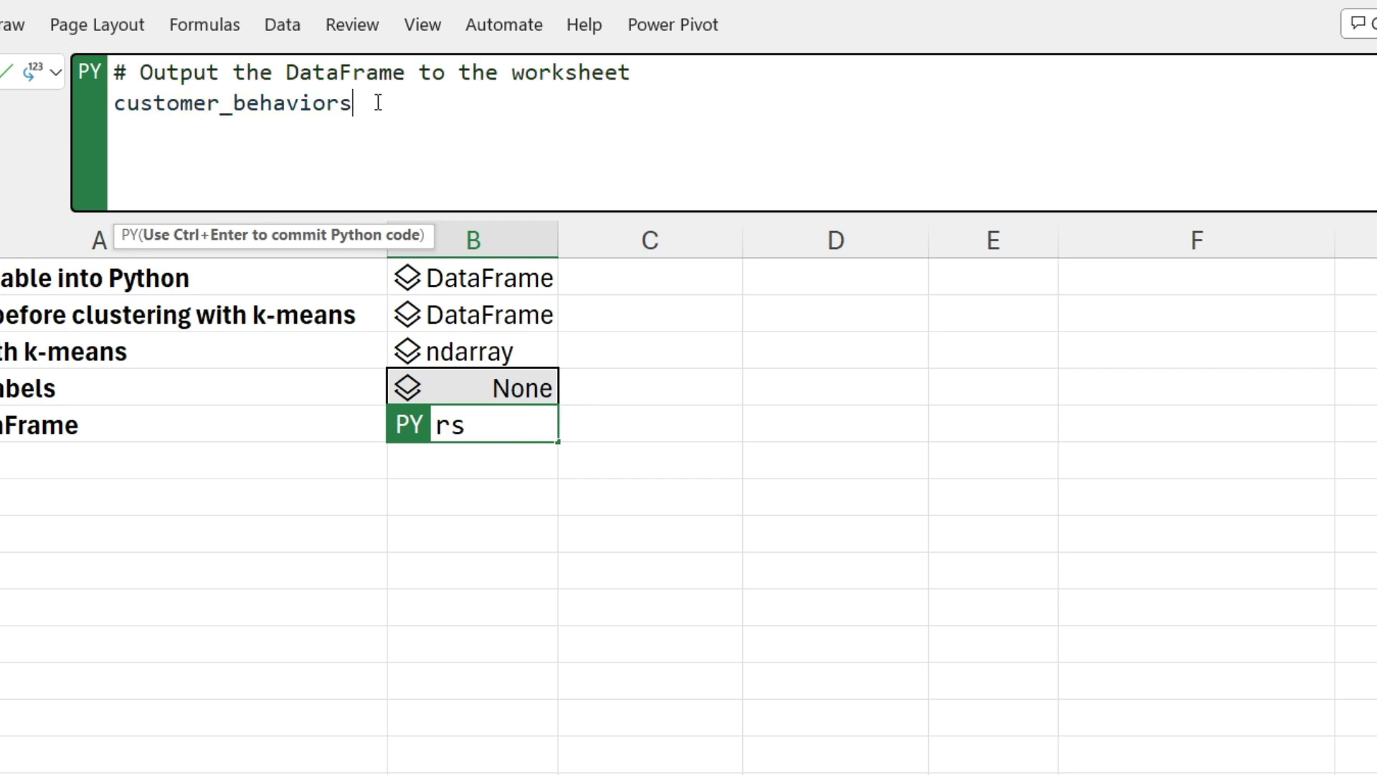
pyautogui.hotkey('ctrl', 'Return')
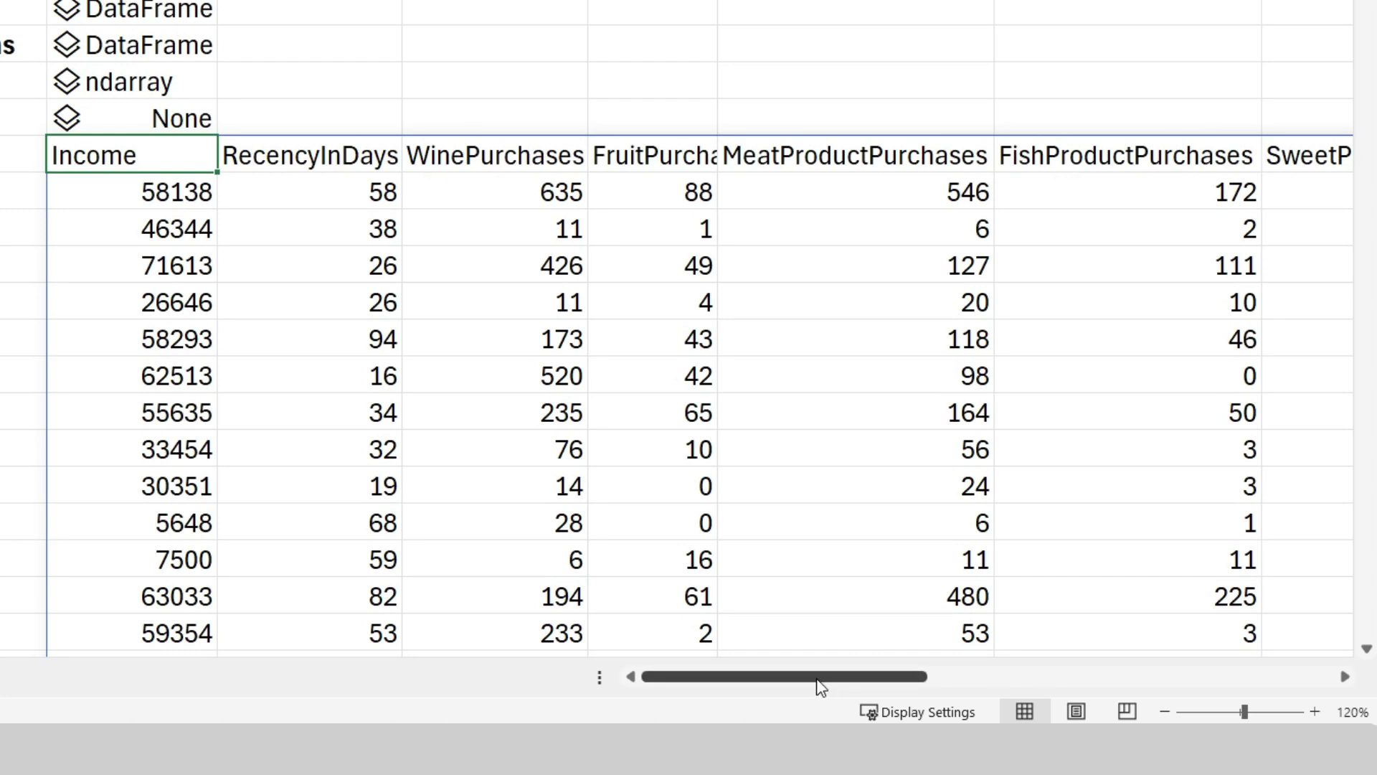
pyautogui.moveTo(821, 685); pyautogui.dragTo(1242, 686)
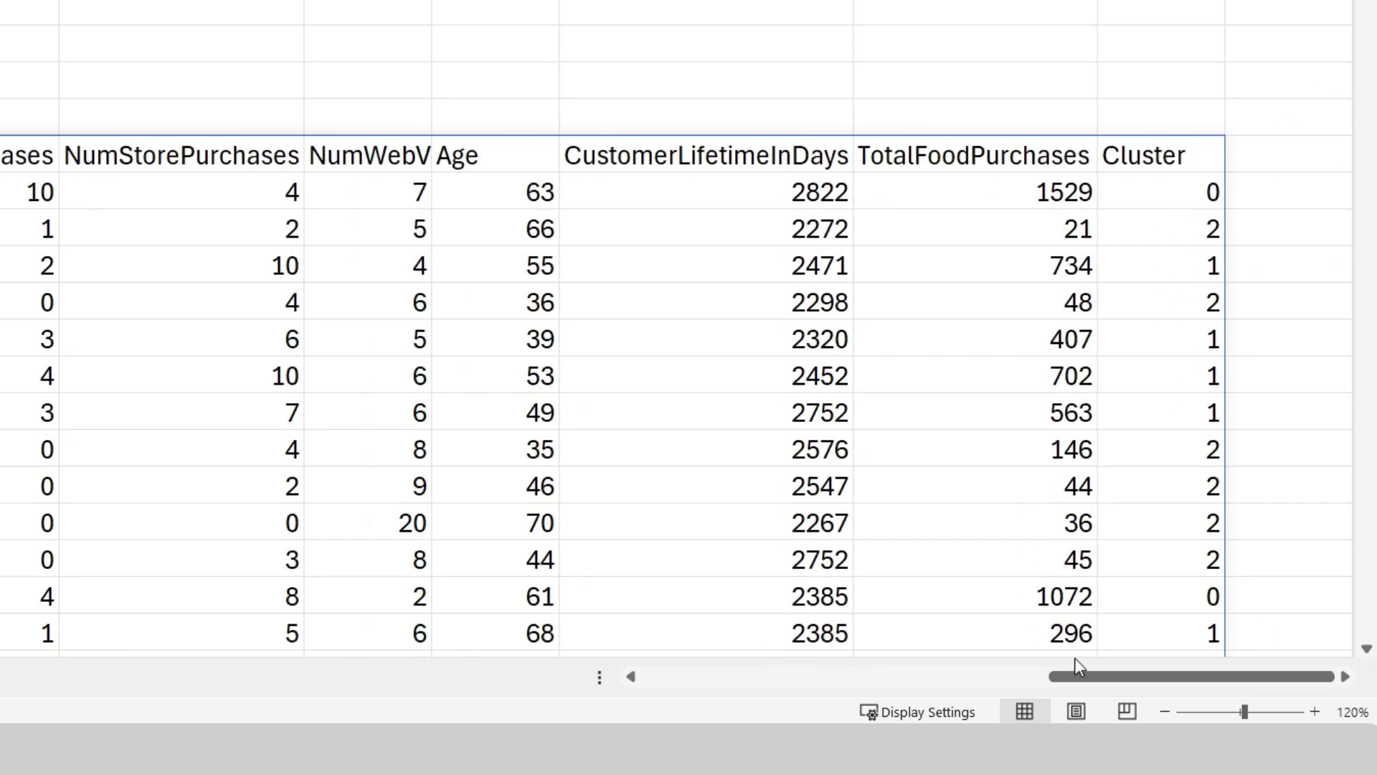
pyautogui.moveTo(1078, 677); pyautogui.dragTo(689, 681)
pyautogui.scroll(-2, 752, 517)
pyautogui.scroll(-15, 753, 517)
pyautogui.scroll(8, 752, 519)
pyautogui.scroll(9, 753, 519)
pyautogui.moveTo(773, 680); pyautogui.dragTo(873, 679)
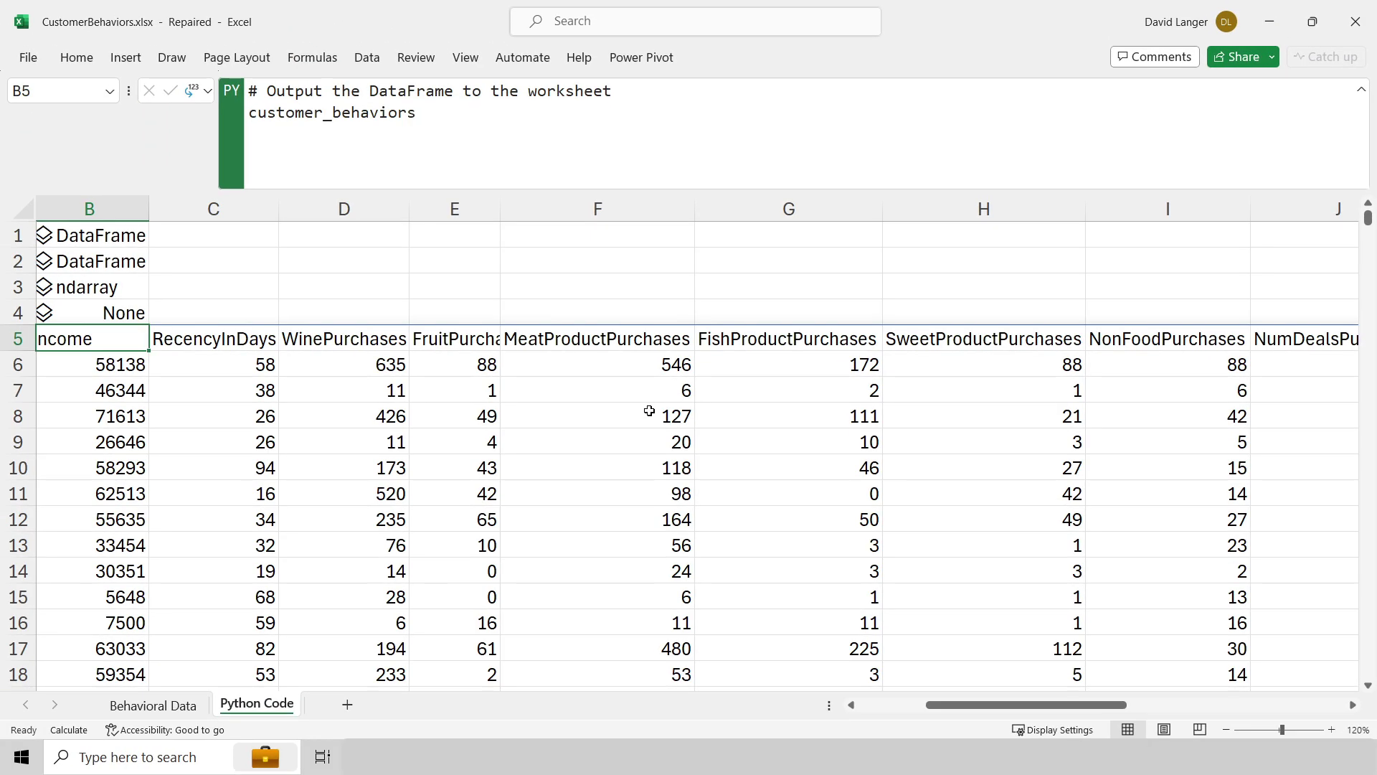
# Step: Select the customer data range B5:R2210 and insert a PivotTable from it on a new worksheet
pyautogui.click(107, 342)
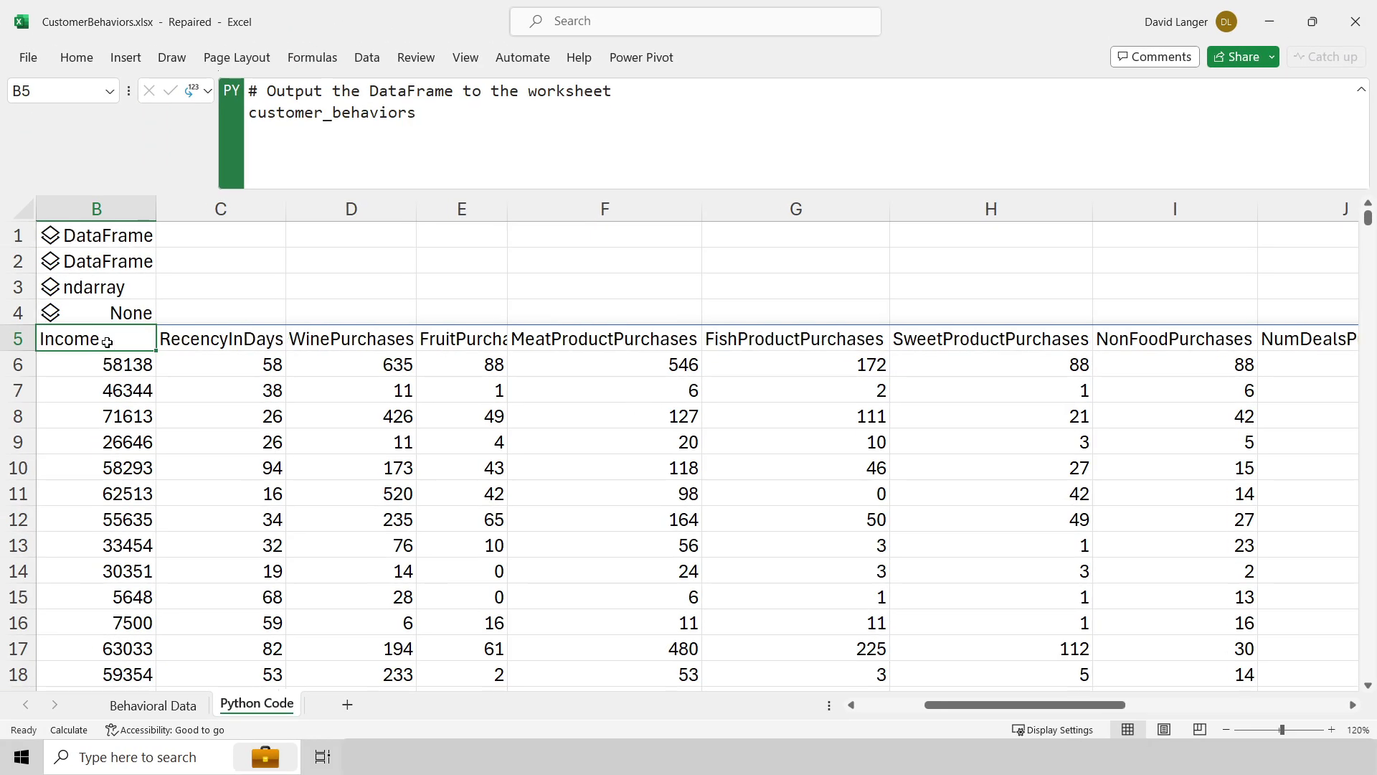
pyautogui.hotkey('shift', 'Right')
pyautogui.hotkey('shift', 'Right')
pyautogui.hotkey('shift', 'Right')
pyautogui.hotkey('shift', 'Right')
pyautogui.hotkey('shift', 'Right')
pyautogui.hotkey('shift', 'Right')
pyautogui.hotkey('shift', 'Right')
pyautogui.hotkey('shift', 'Right')
pyautogui.hotkey('shift', 'Right')
pyautogui.hotkey('shift', 'Right')
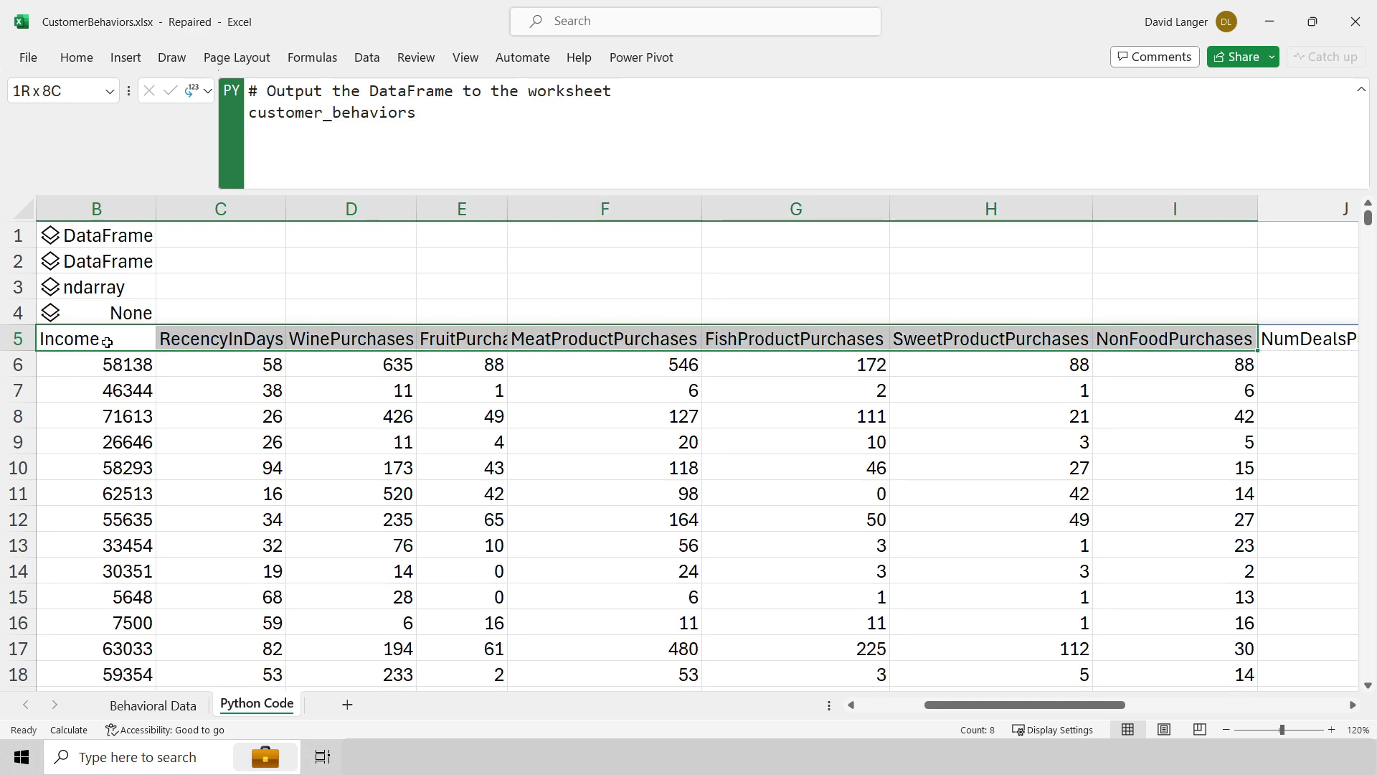
pyautogui.hotkey('shift', 'Right')
pyautogui.hotkey('shift', 'Right')
pyautogui.hotkey('shift', 'Right')
pyautogui.hotkey('shift', 'Right')
pyautogui.hotkey('shift', 'Right')
pyautogui.hotkey('shift', 'Right')
pyautogui.hotkey('ctrl', 'shift', 'Down')
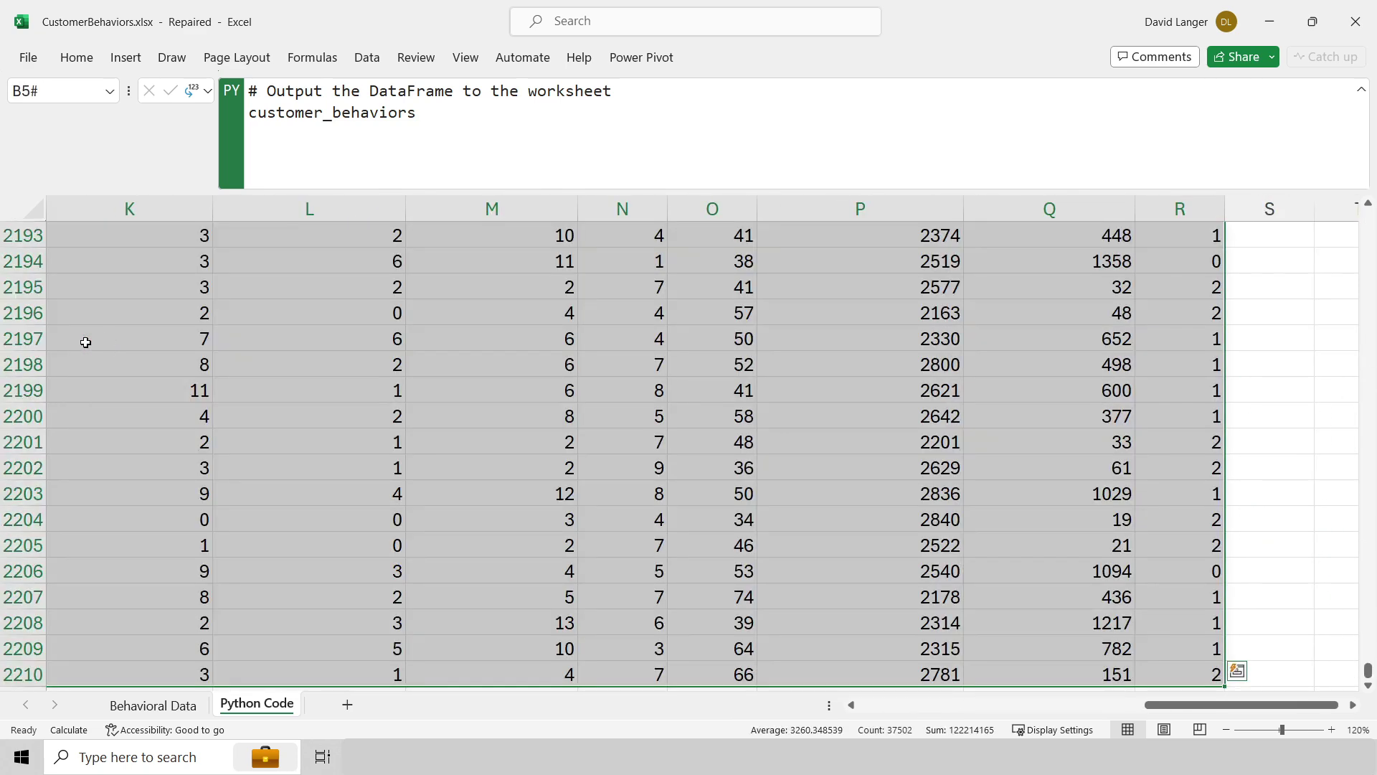
pyautogui.click(126, 57)
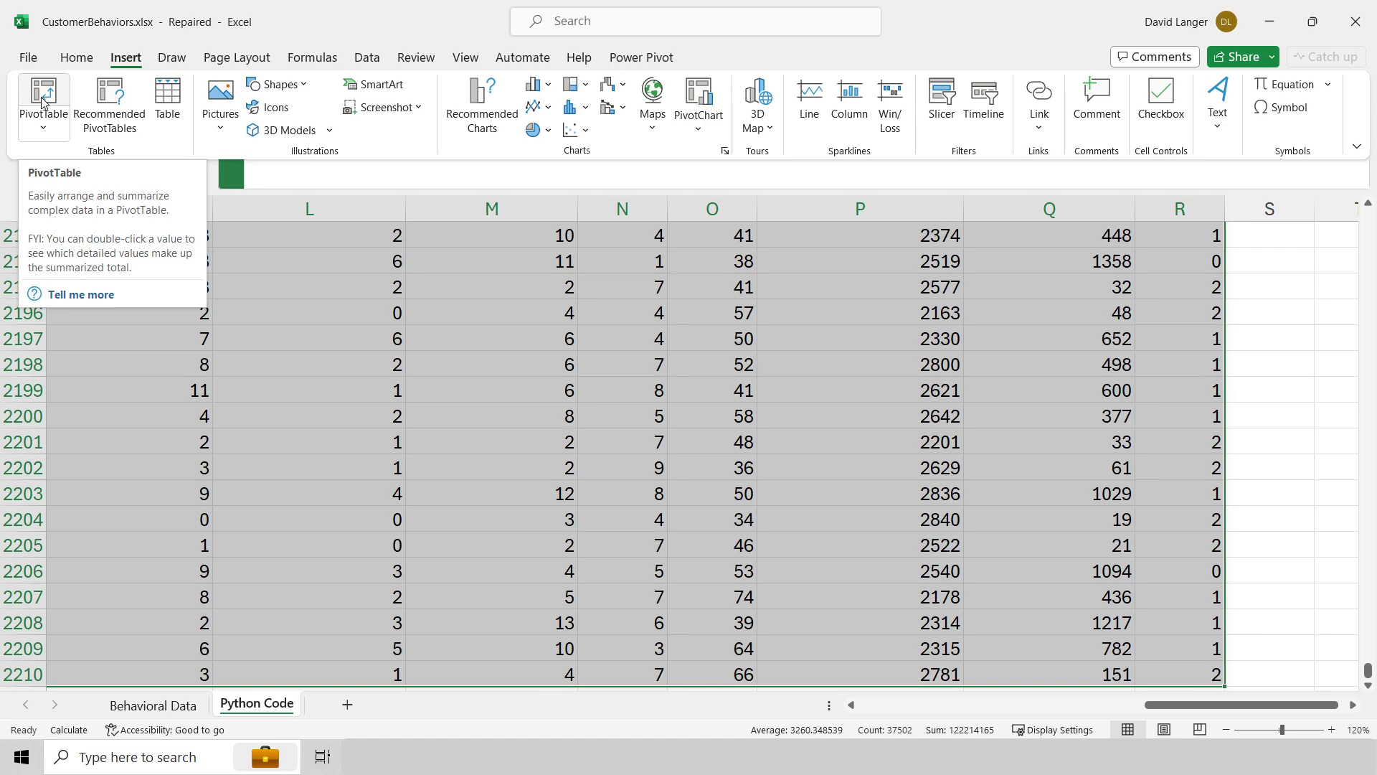
pyautogui.click(43, 103)
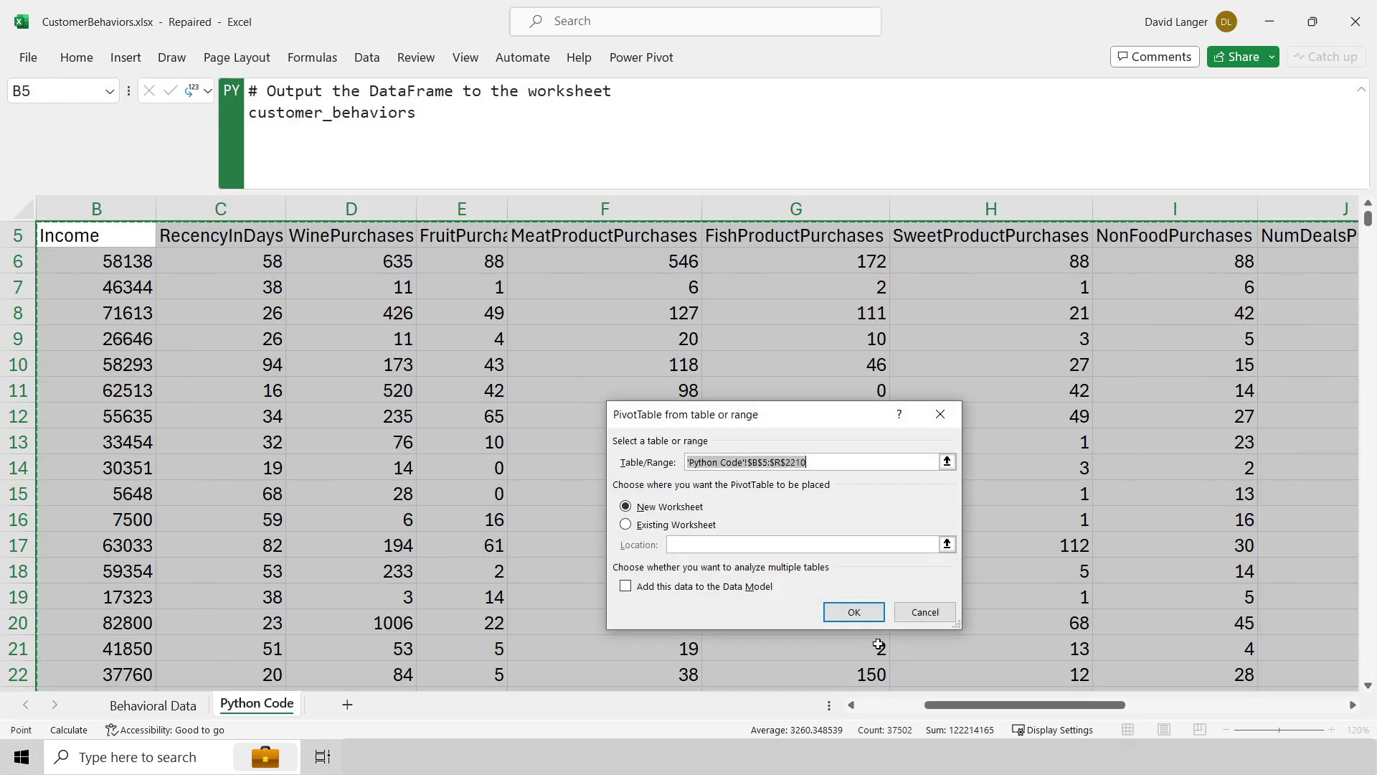
pyautogui.click(853, 611)
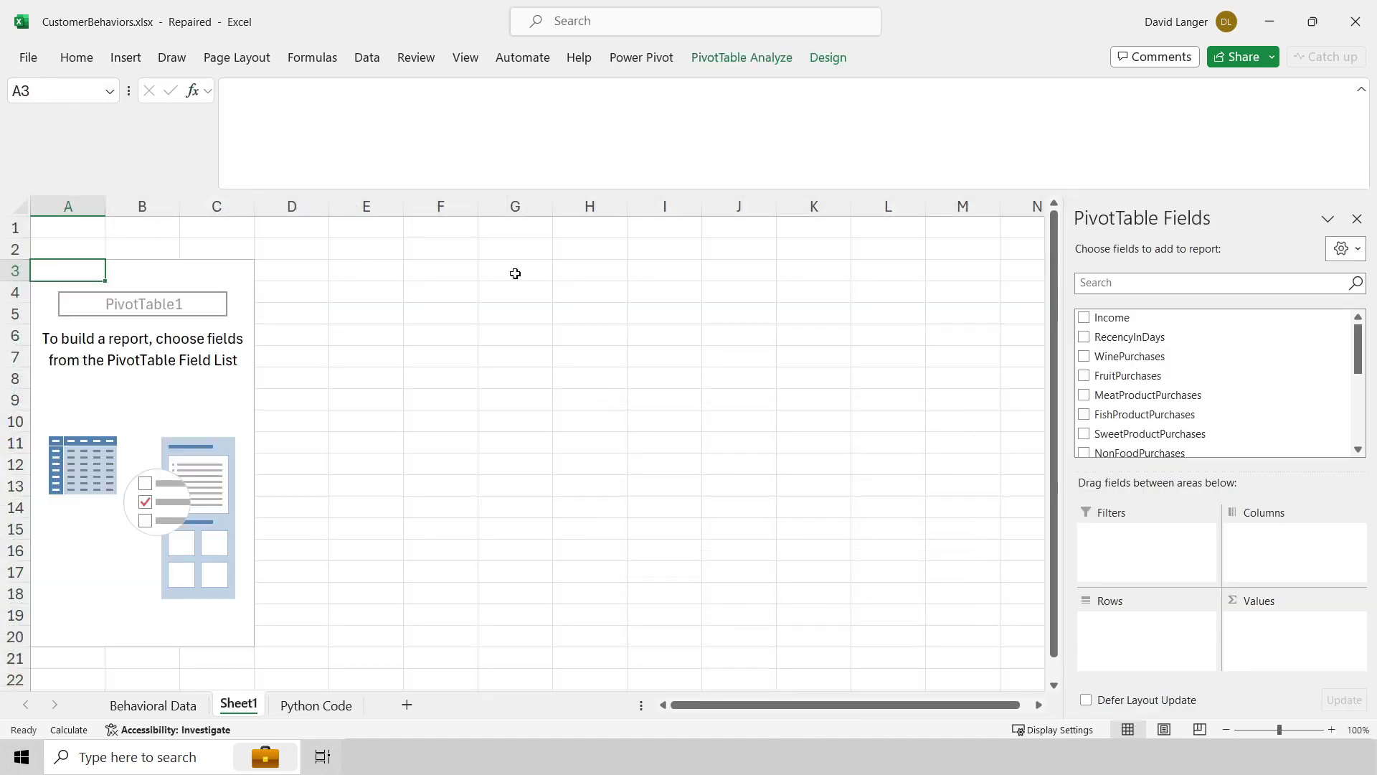
# Step: Add the Cluster field to the PivotTable rows
pyautogui.moveTo(515, 190); pyautogui.dragTo(514, 97)
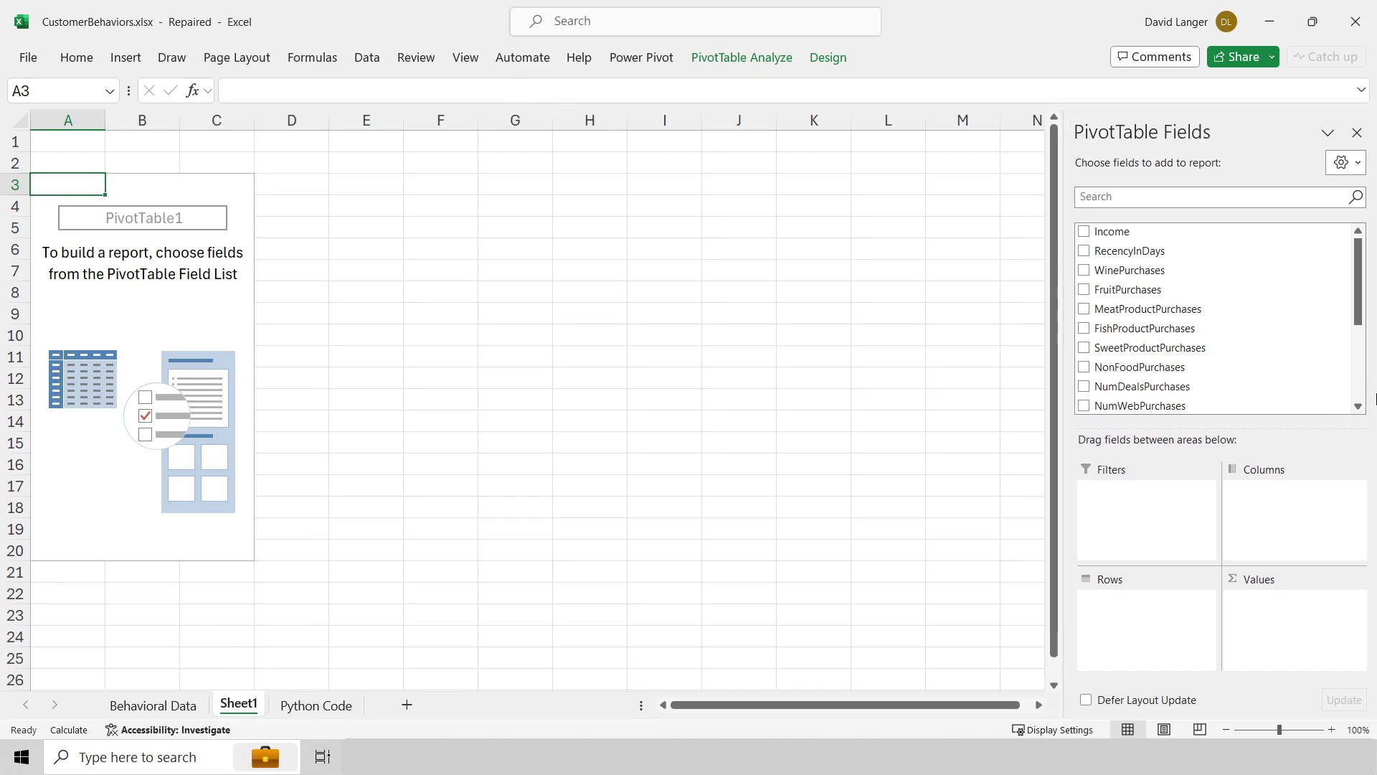
pyautogui.click(1356, 357)
pyautogui.scroll(-1, 1313, 381)
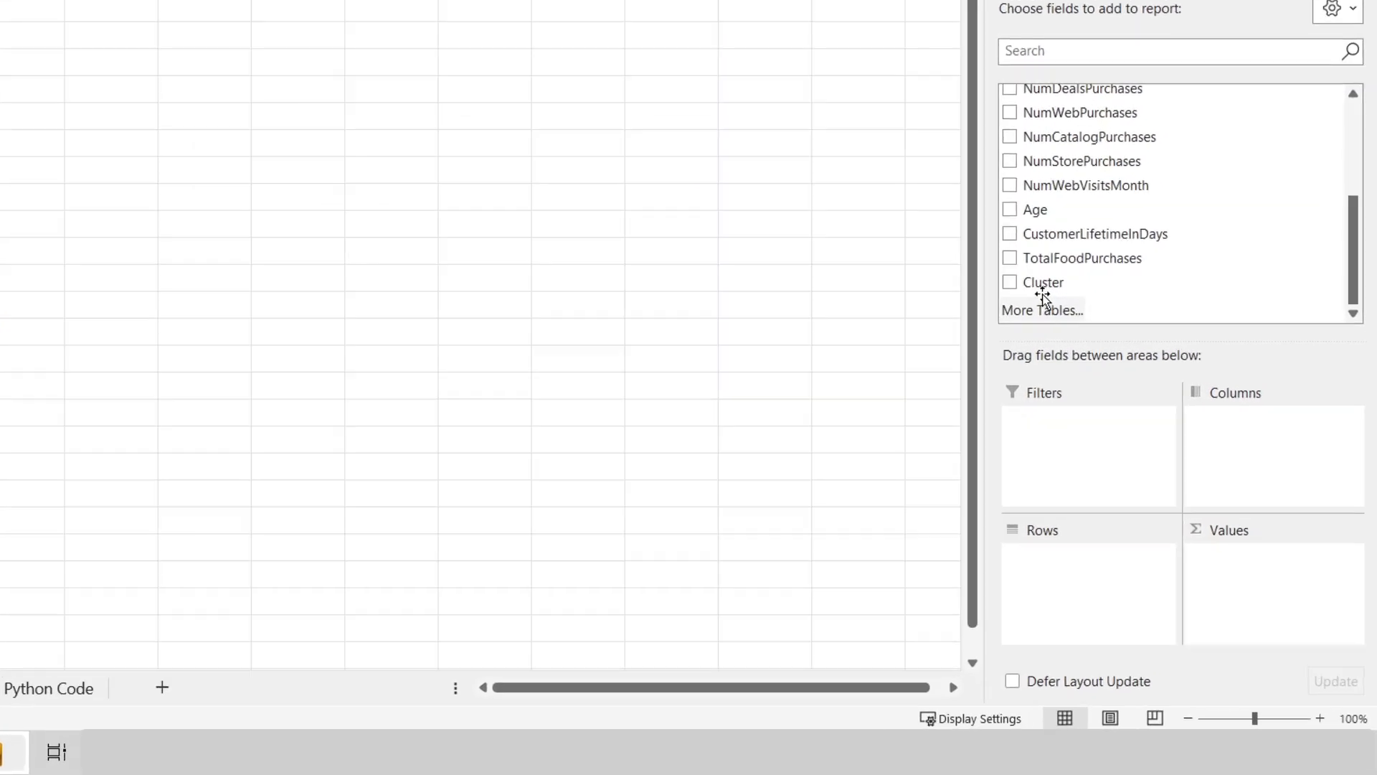
pyautogui.moveTo(1112, 383); pyautogui.dragTo(1163, 601)
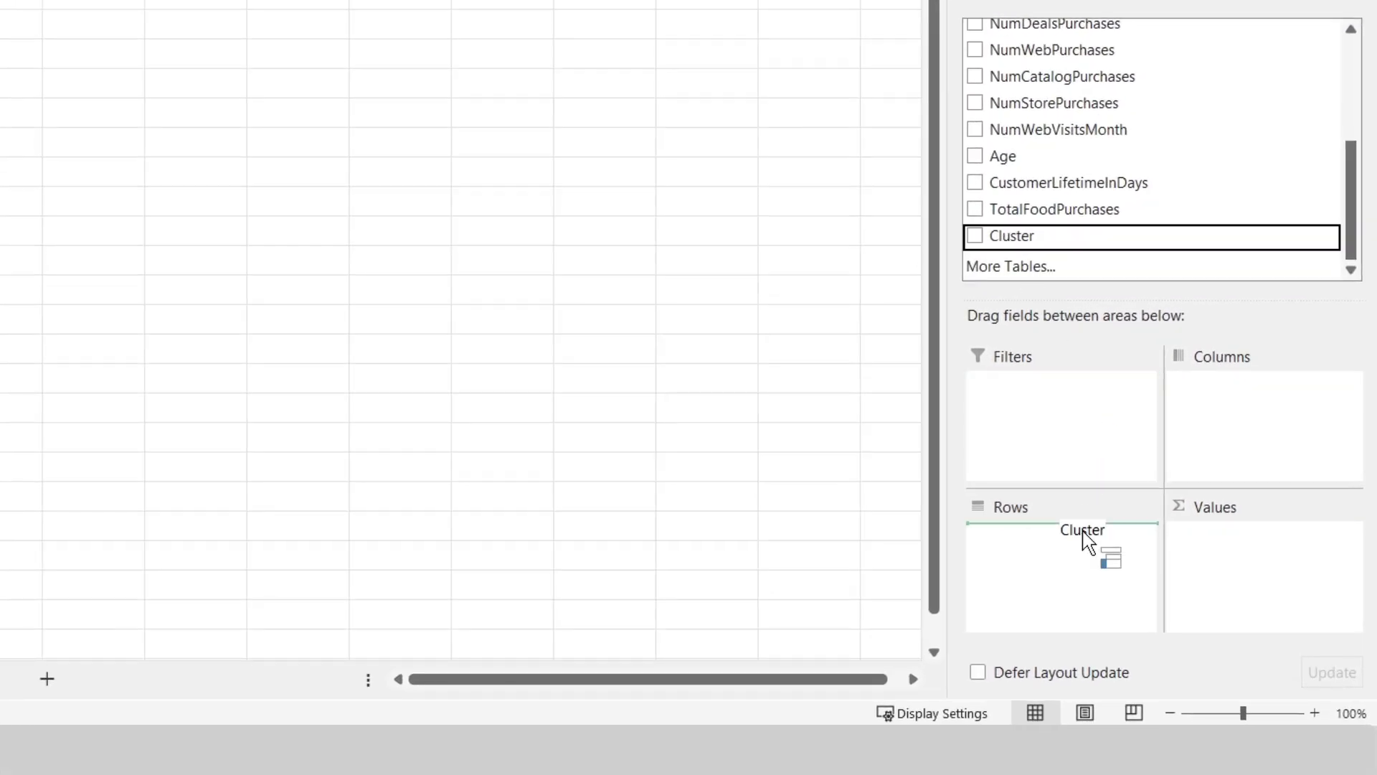
pyautogui.moveTo(1088, 543); pyautogui.dragTo(1079, 567)
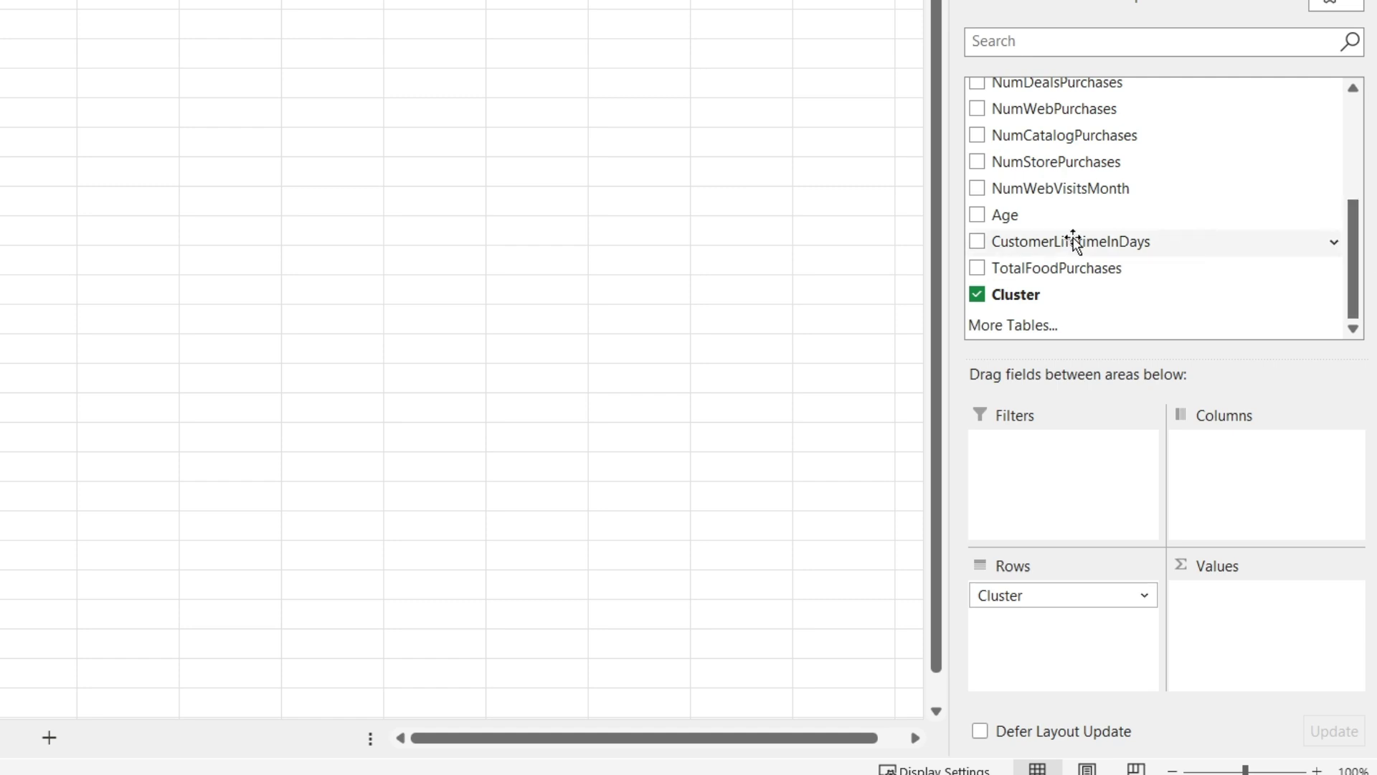
# Step: Add Age to Values, summarized as Average, giving 51.59, 55.13 and 48.43 per cluster
pyautogui.moveTo(987, 215); pyautogui.dragTo(1222, 622)
pyautogui.click(1354, 595)
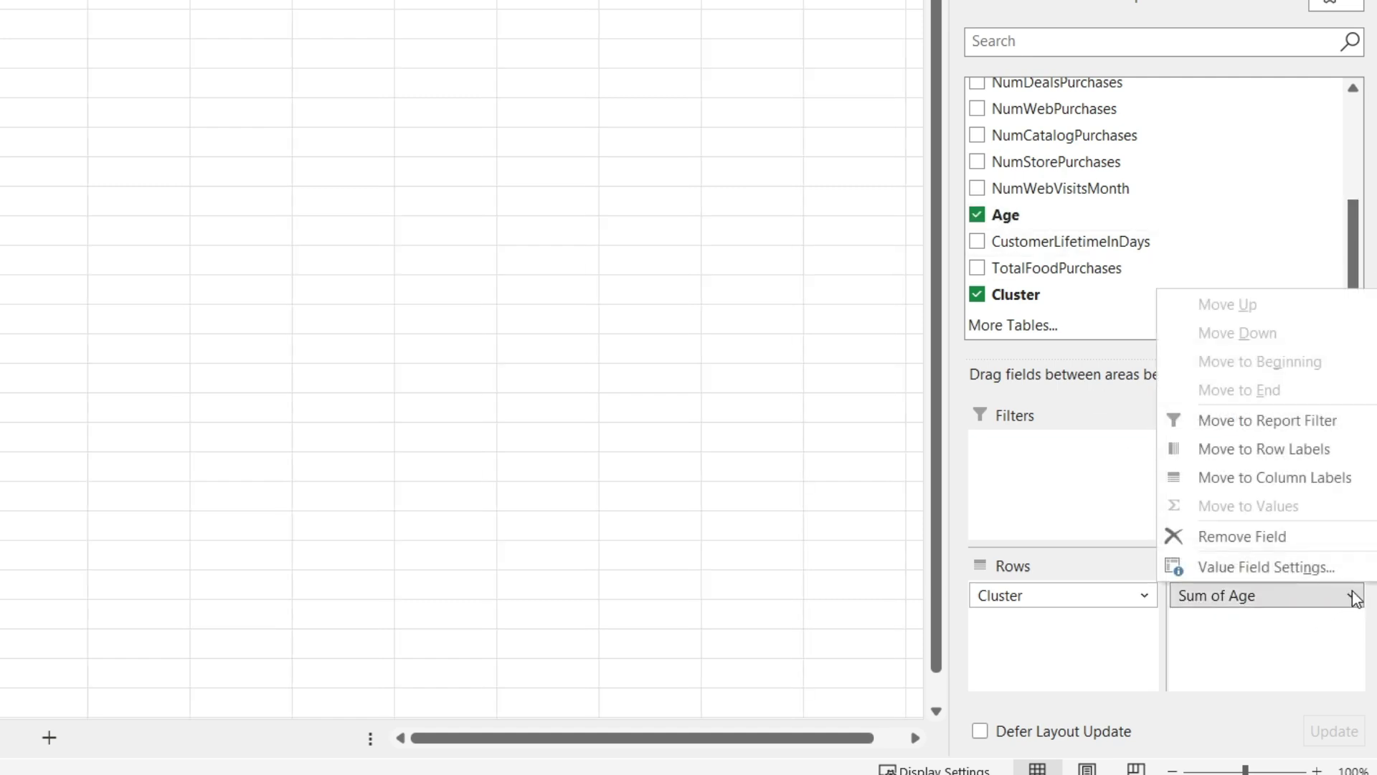
pyautogui.click(1317, 569)
pyautogui.click(386, 495)
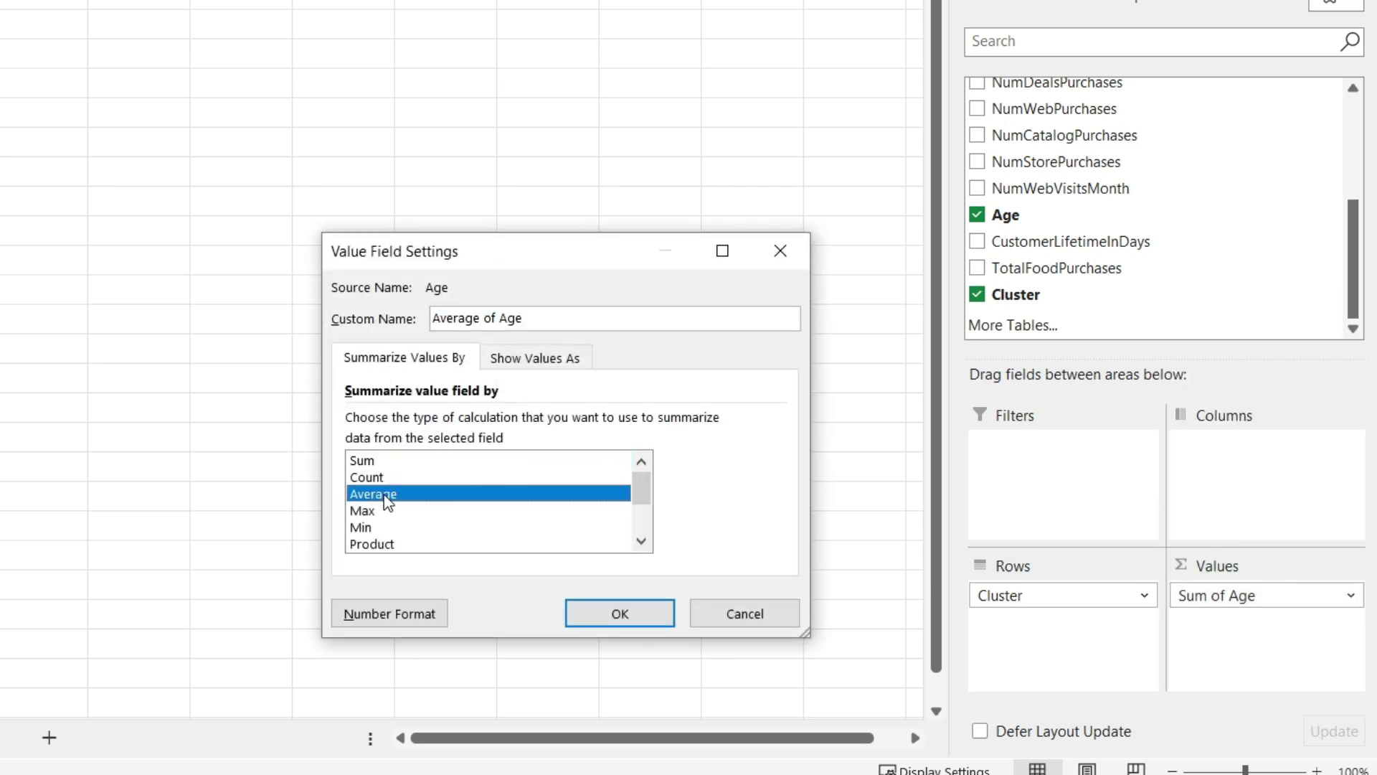
pyautogui.click(585, 616)
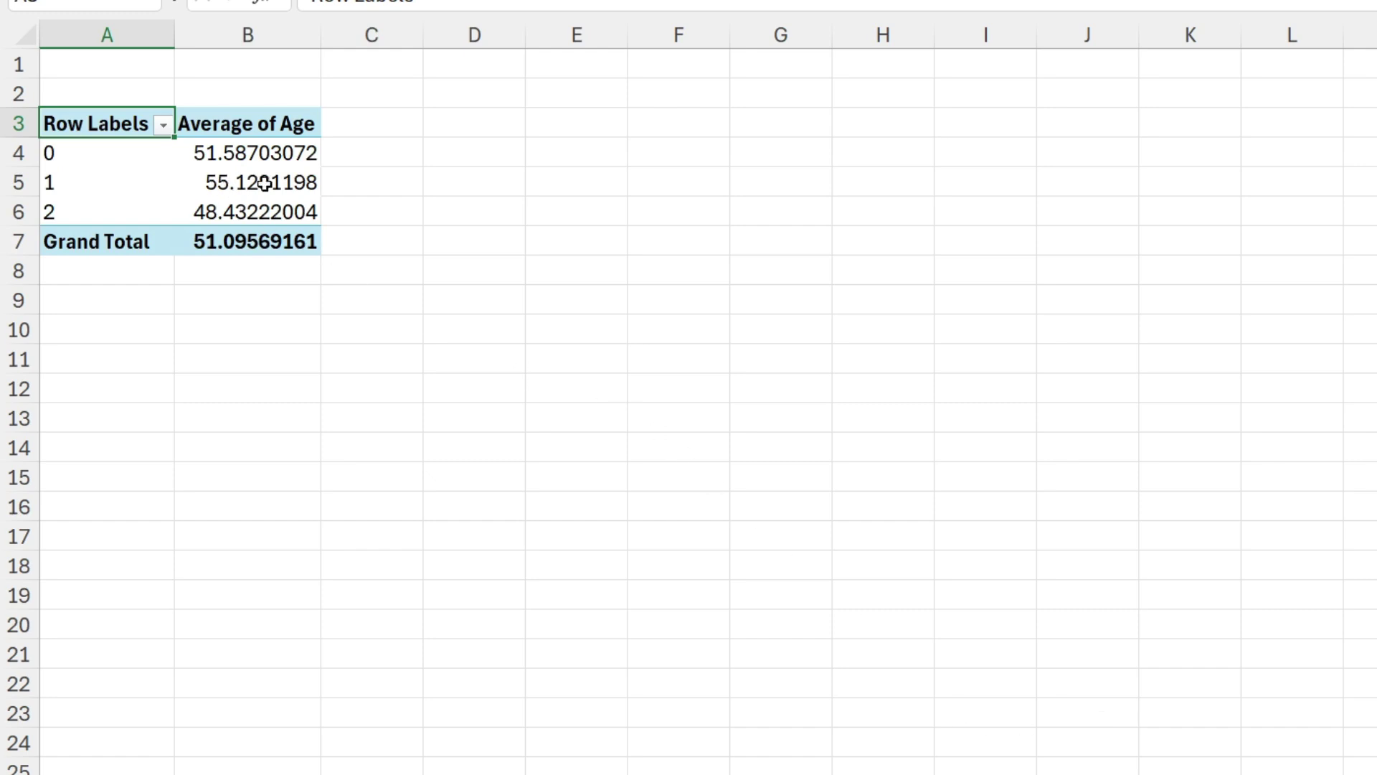
pyautogui.moveTo(261, 181)
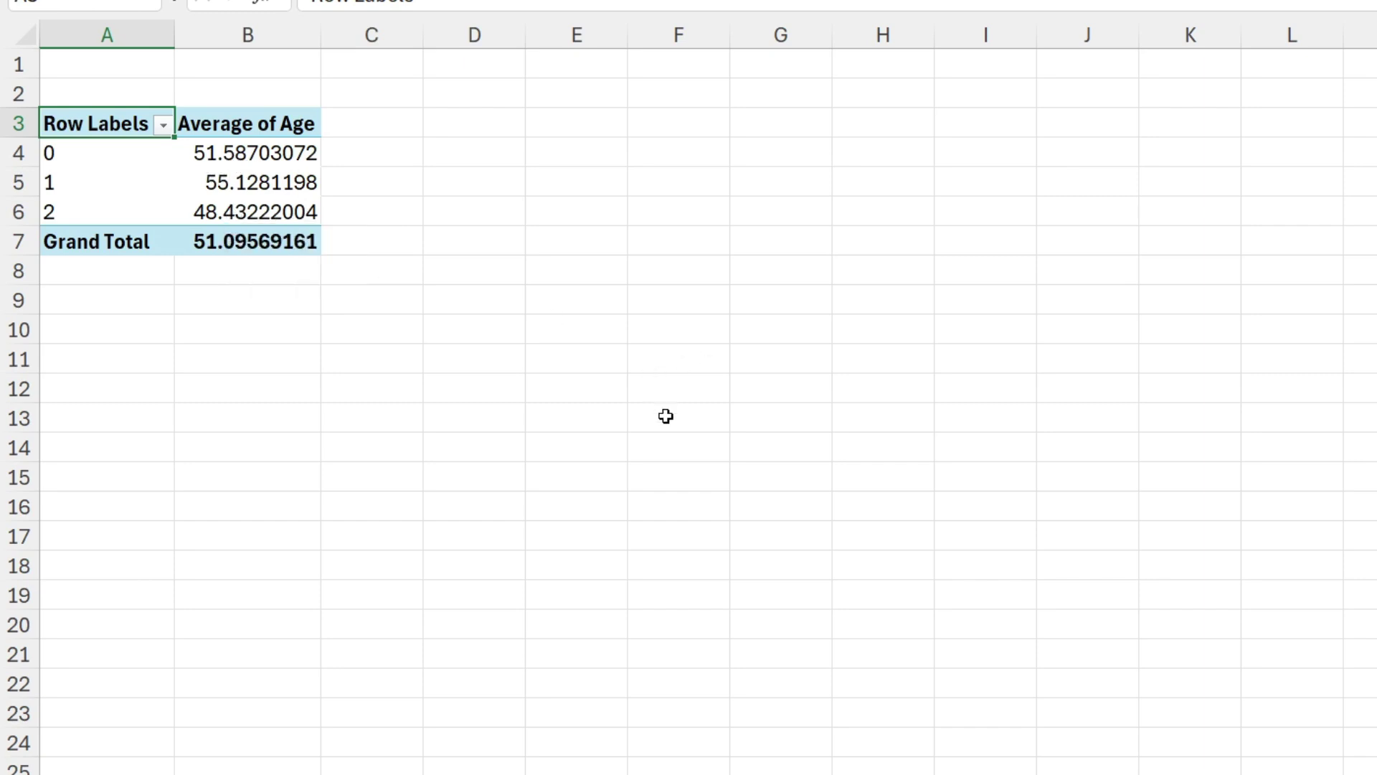
# Step: Add Income to Values as Average, showing 75886.34, 56906.94 and 34534.63 per cluster
pyautogui.moveTo(1356, 275); pyautogui.dragTo(1353, 160)
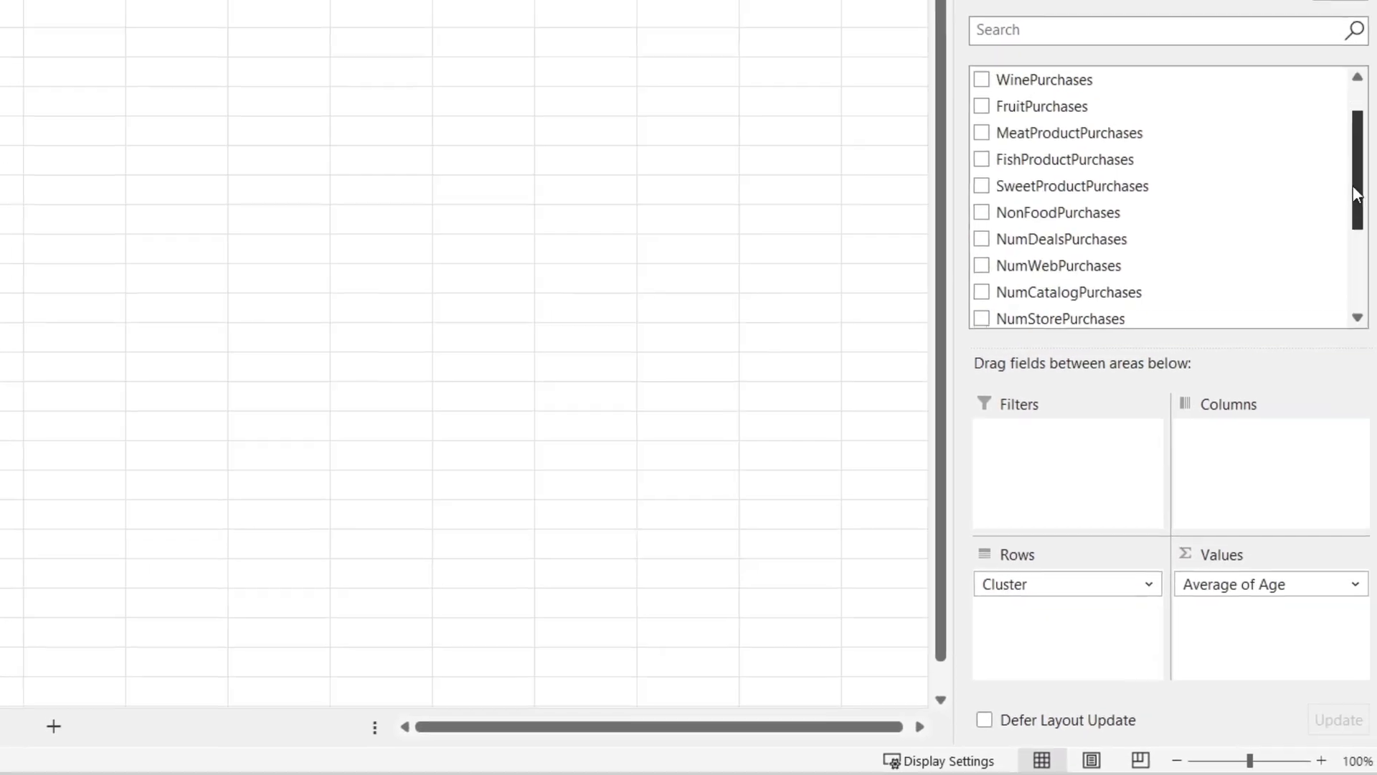
pyautogui.moveTo(983, 79); pyautogui.dragTo(1322, 618)
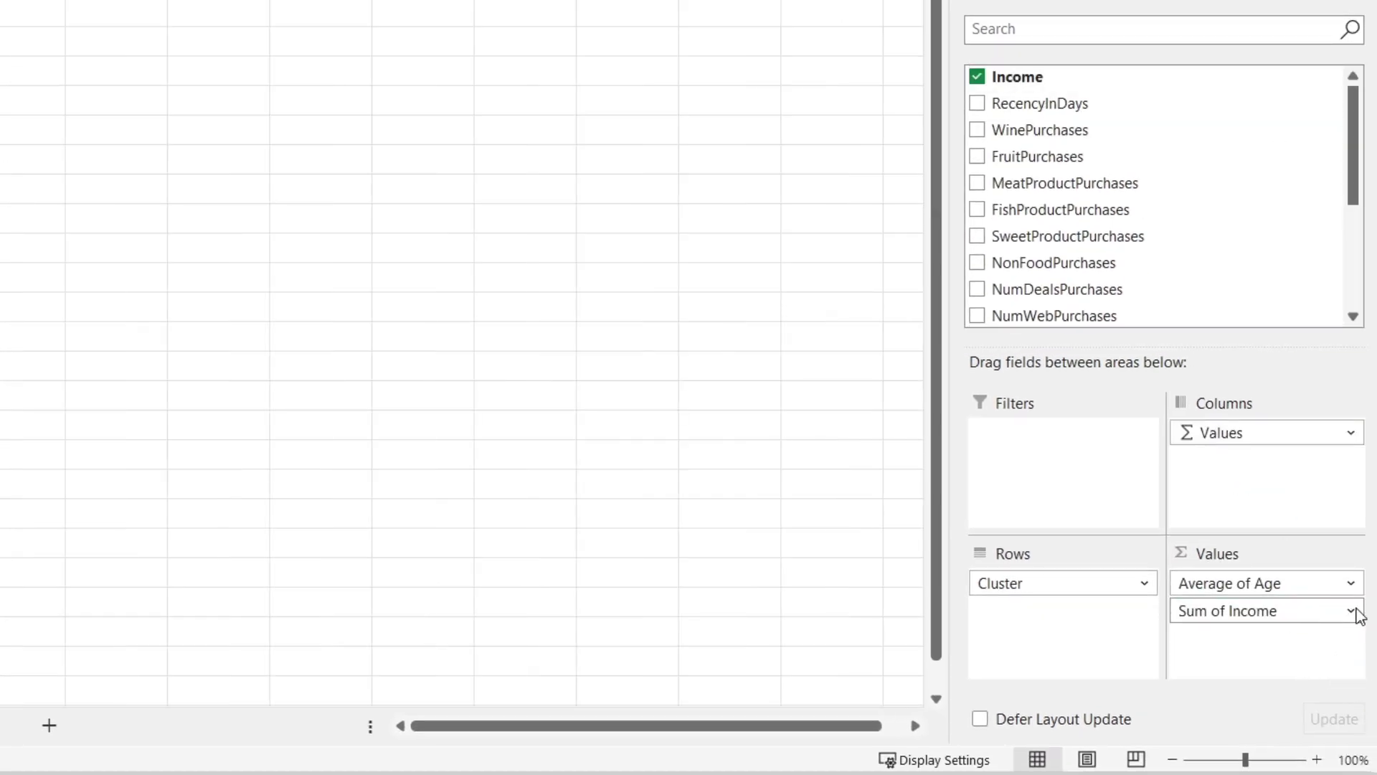
pyautogui.click(1352, 611)
pyautogui.click(1224, 580)
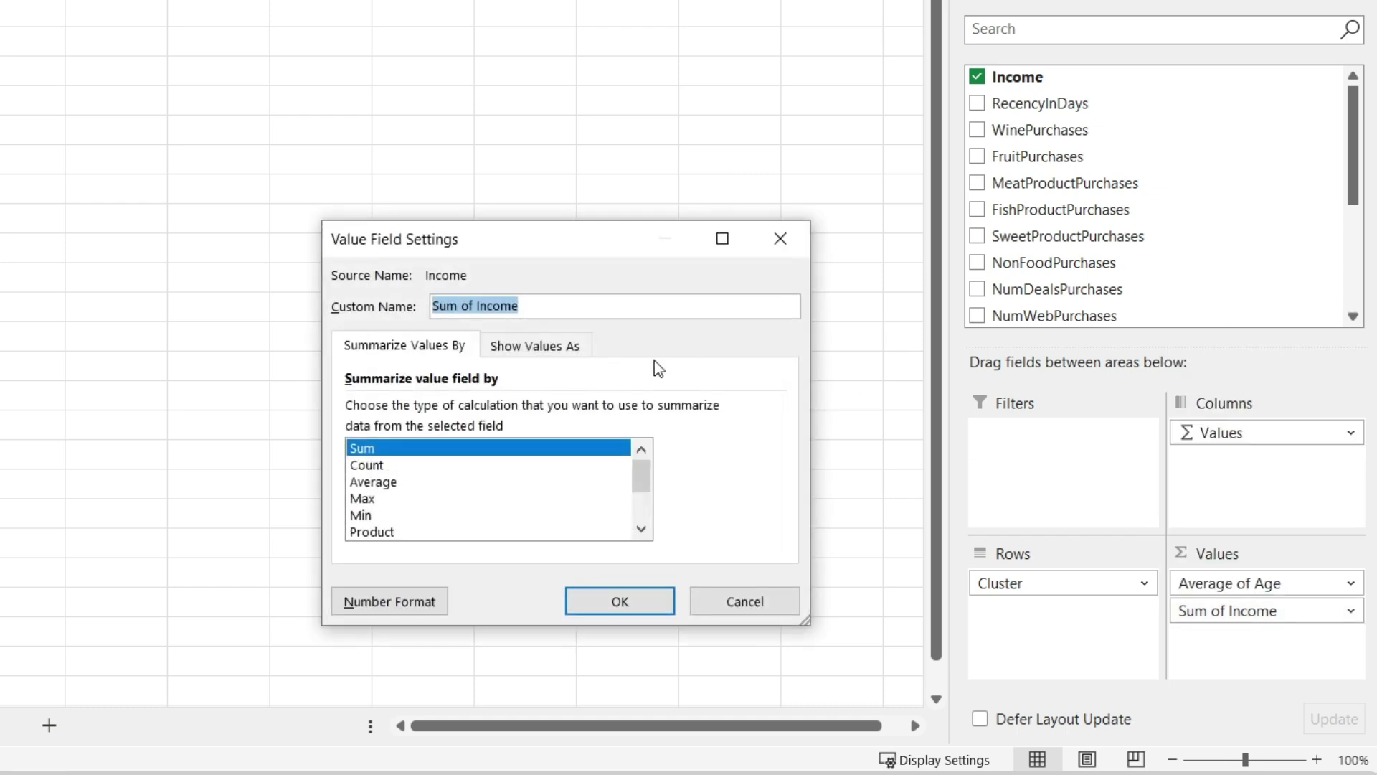
pyautogui.click(373, 482)
pyautogui.click(618, 610)
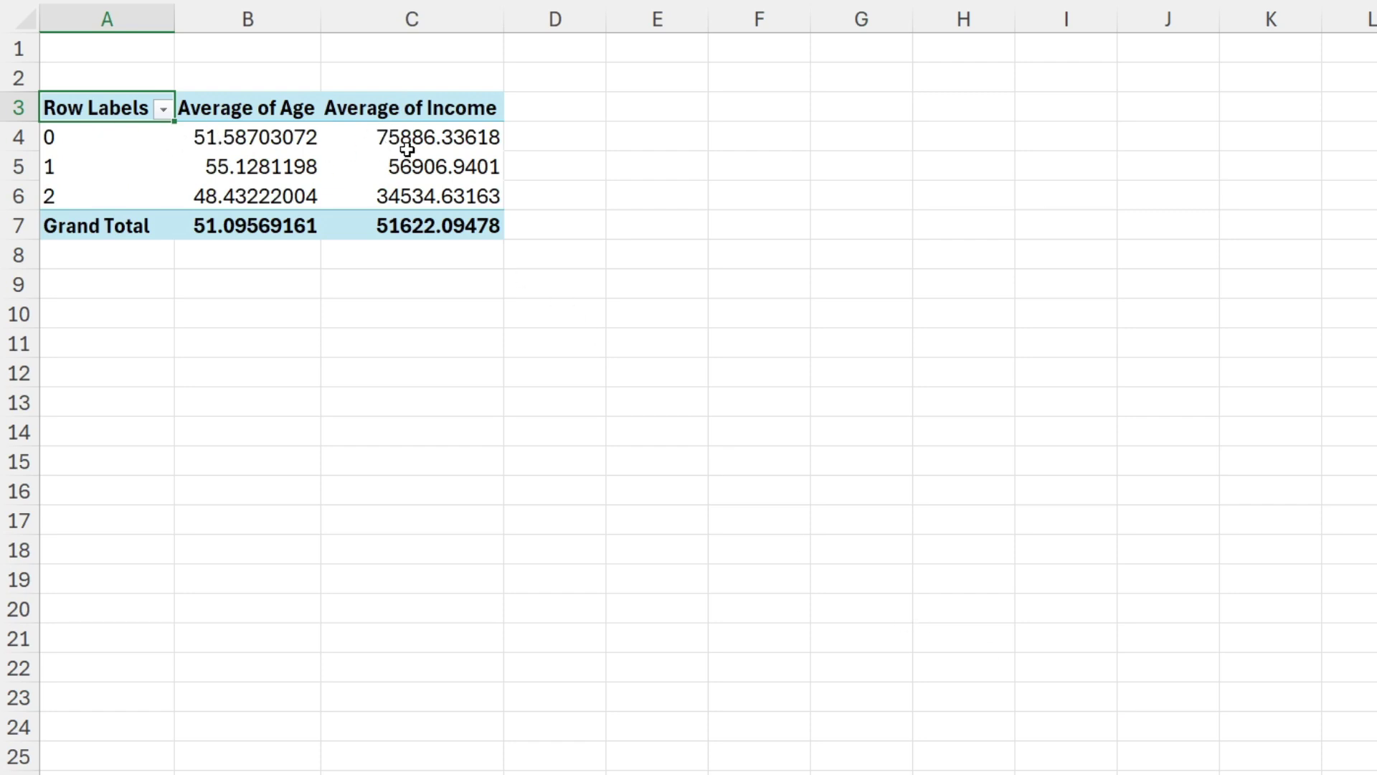
pyautogui.moveTo(407, 149)
pyautogui.moveTo(414, 175)
pyautogui.moveTo(422, 202)
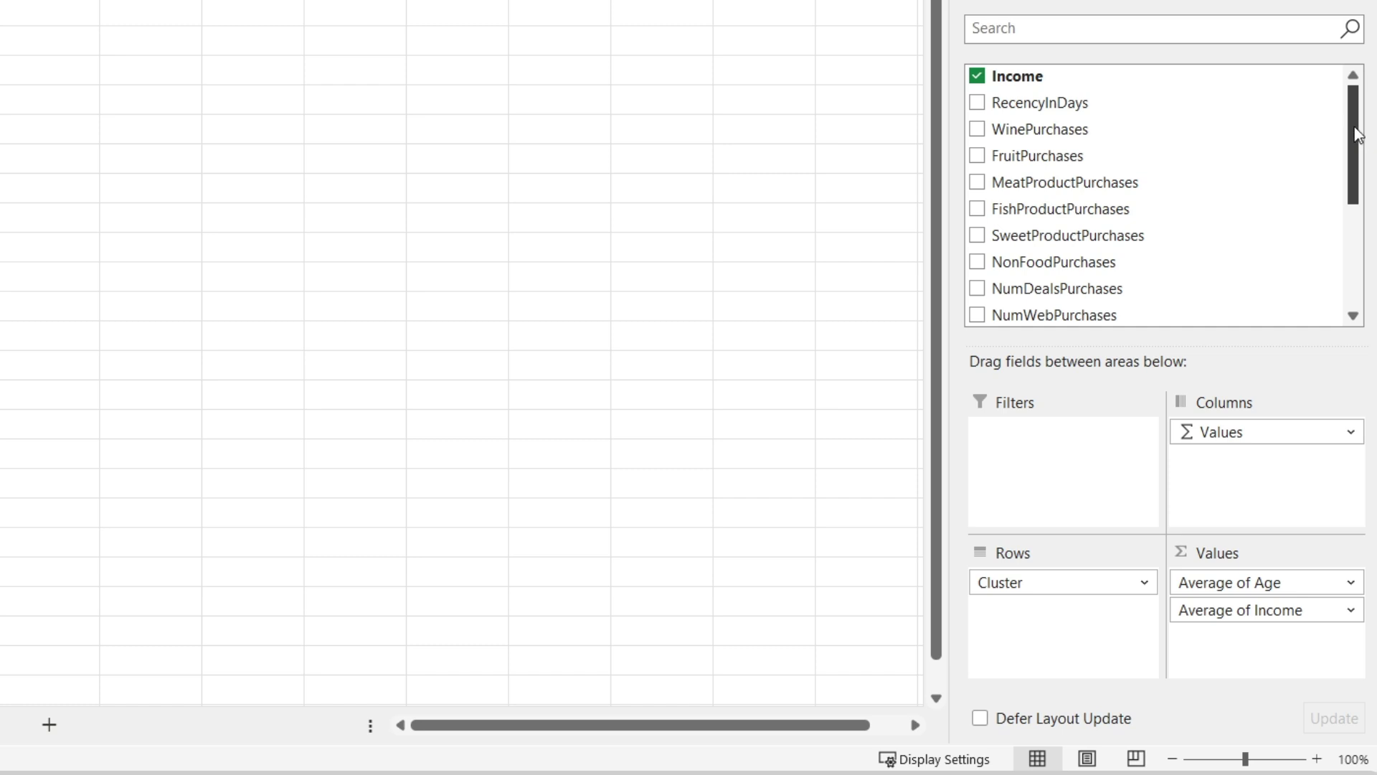
# Step: Add TotalFoodPurchases to Values as Average, giving 1311.98, 649.03 and 80.56 per cluster
pyautogui.moveTo(1360, 136); pyautogui.dragTo(1355, 242)
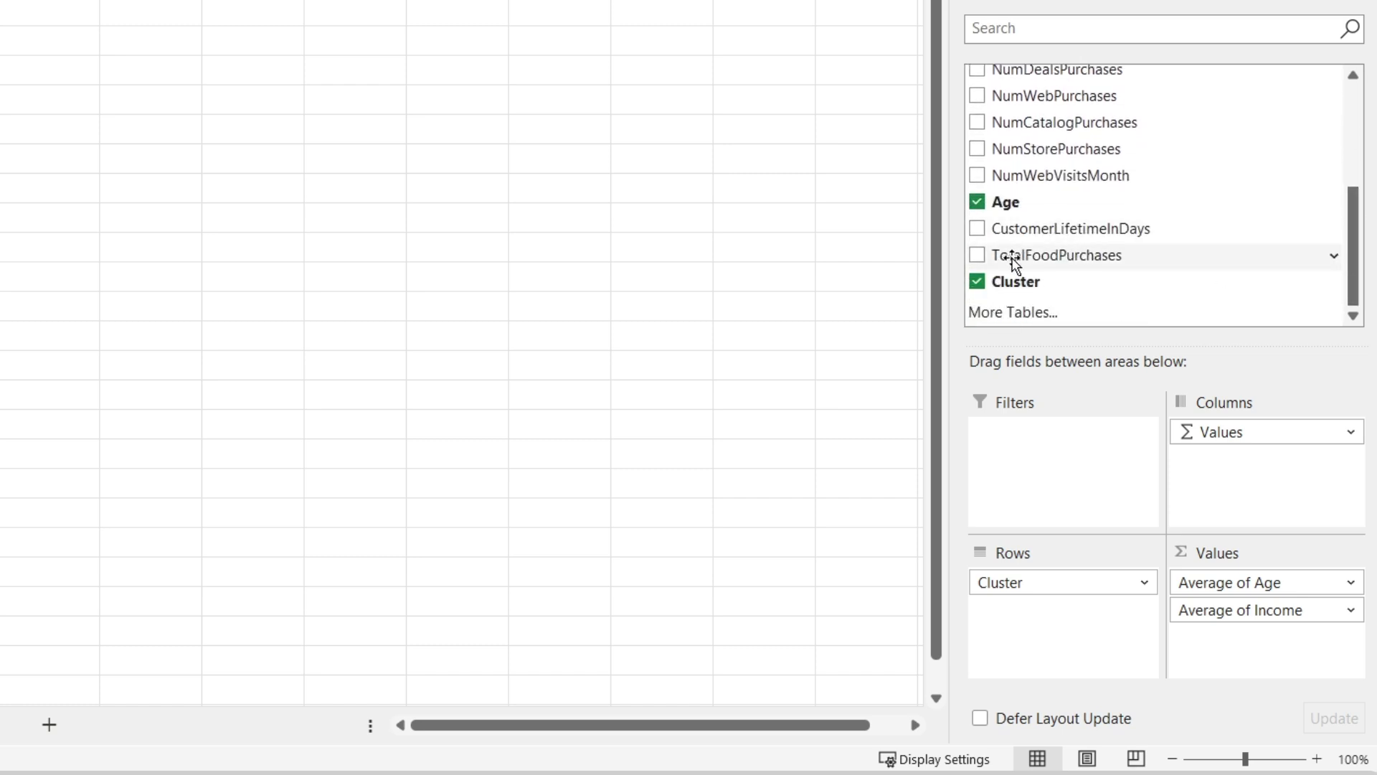
pyautogui.moveTo(1013, 266); pyautogui.dragTo(1153, 566)
pyautogui.moveTo(1153, 566); pyautogui.dragTo(1219, 635)
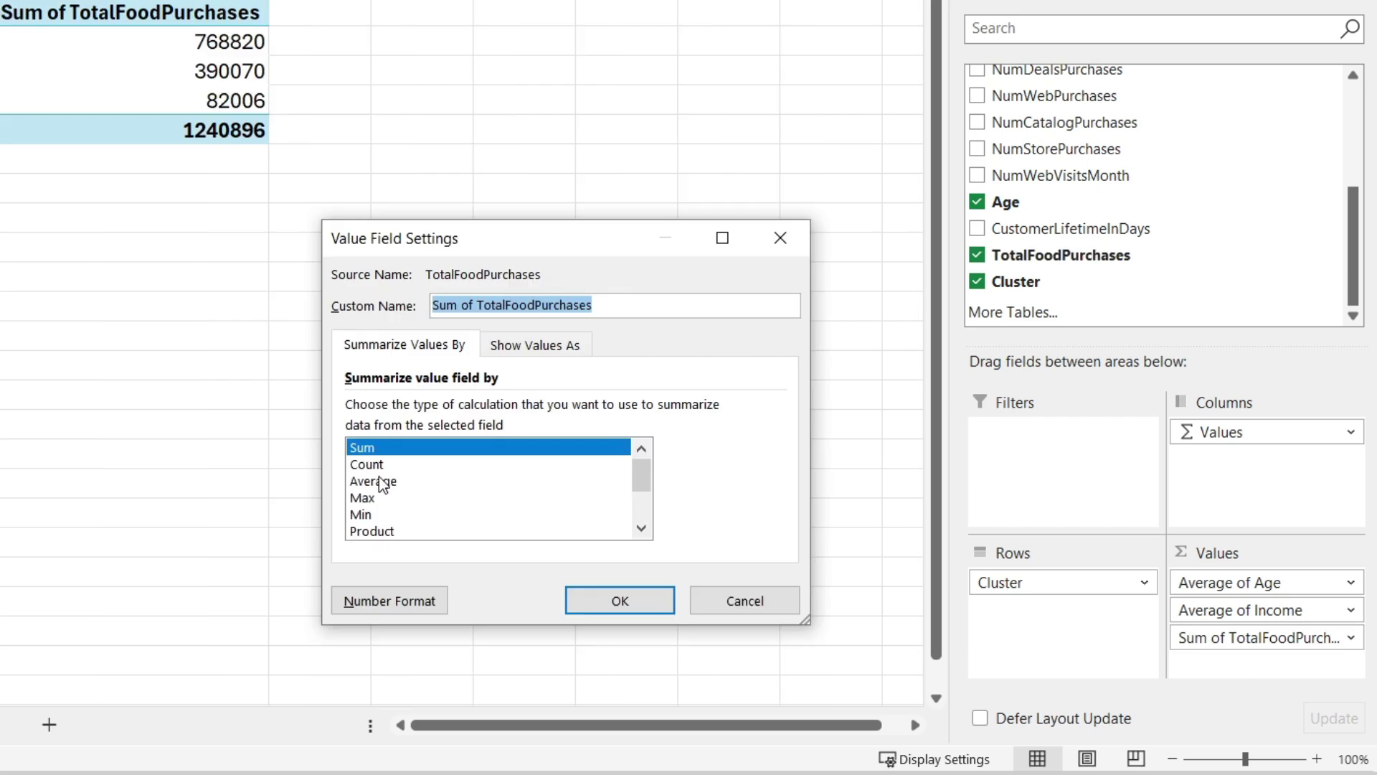
pyautogui.click(380, 481)
pyautogui.click(621, 601)
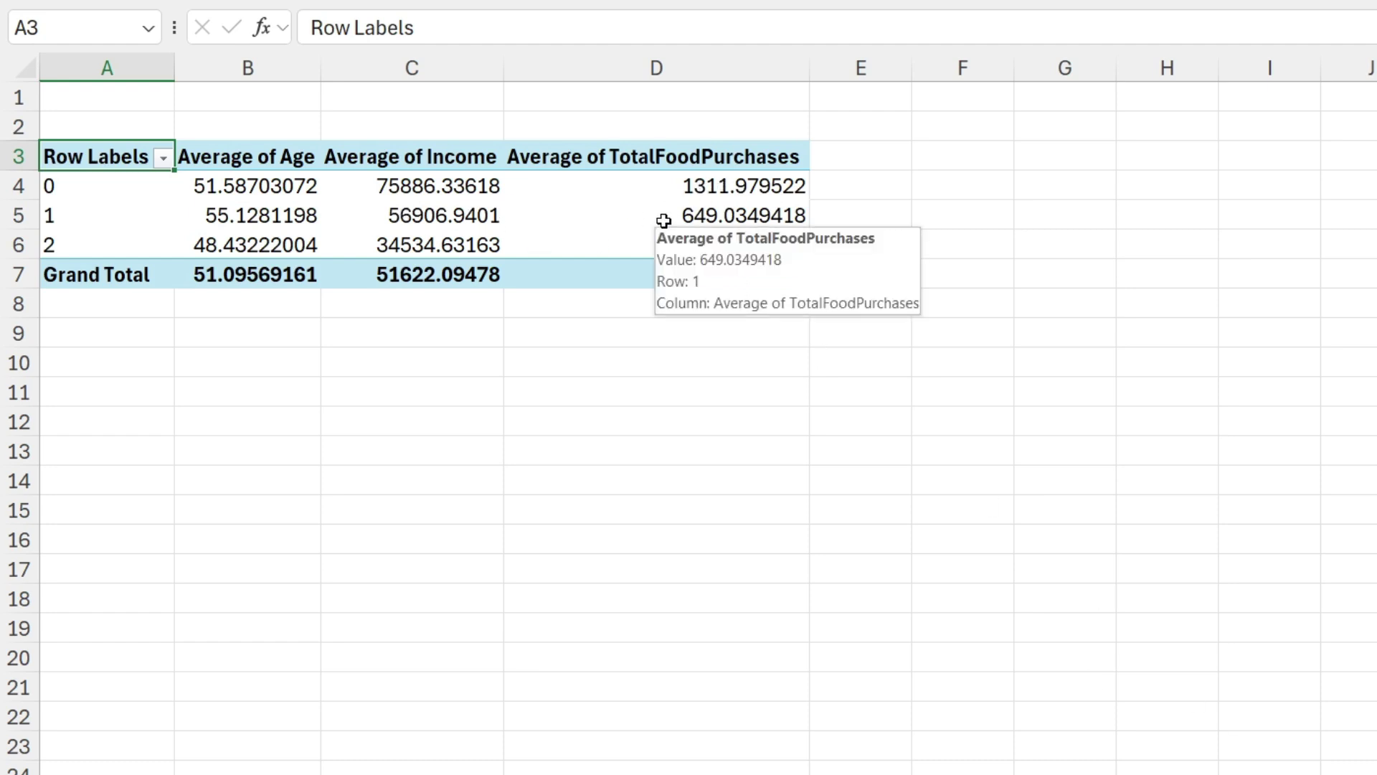
pyautogui.moveTo(739, 185)
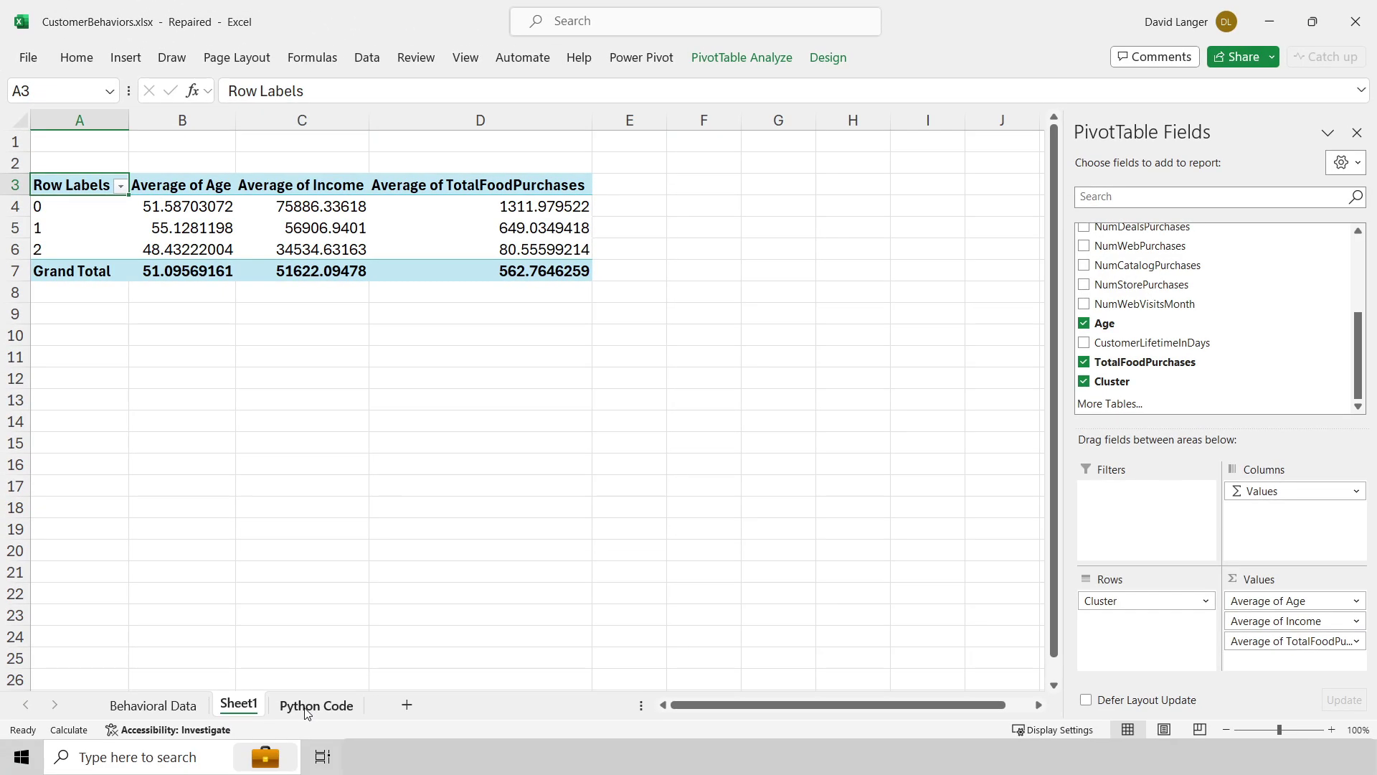
# Step: On the Python Code sheet, select the TotalFoodPurchases and Cluster columns, Q5:R2210
pyautogui.click(305, 706)
pyautogui.click(1177, 455)
pyautogui.moveTo(1033, 706); pyautogui.dragTo(1251, 717)
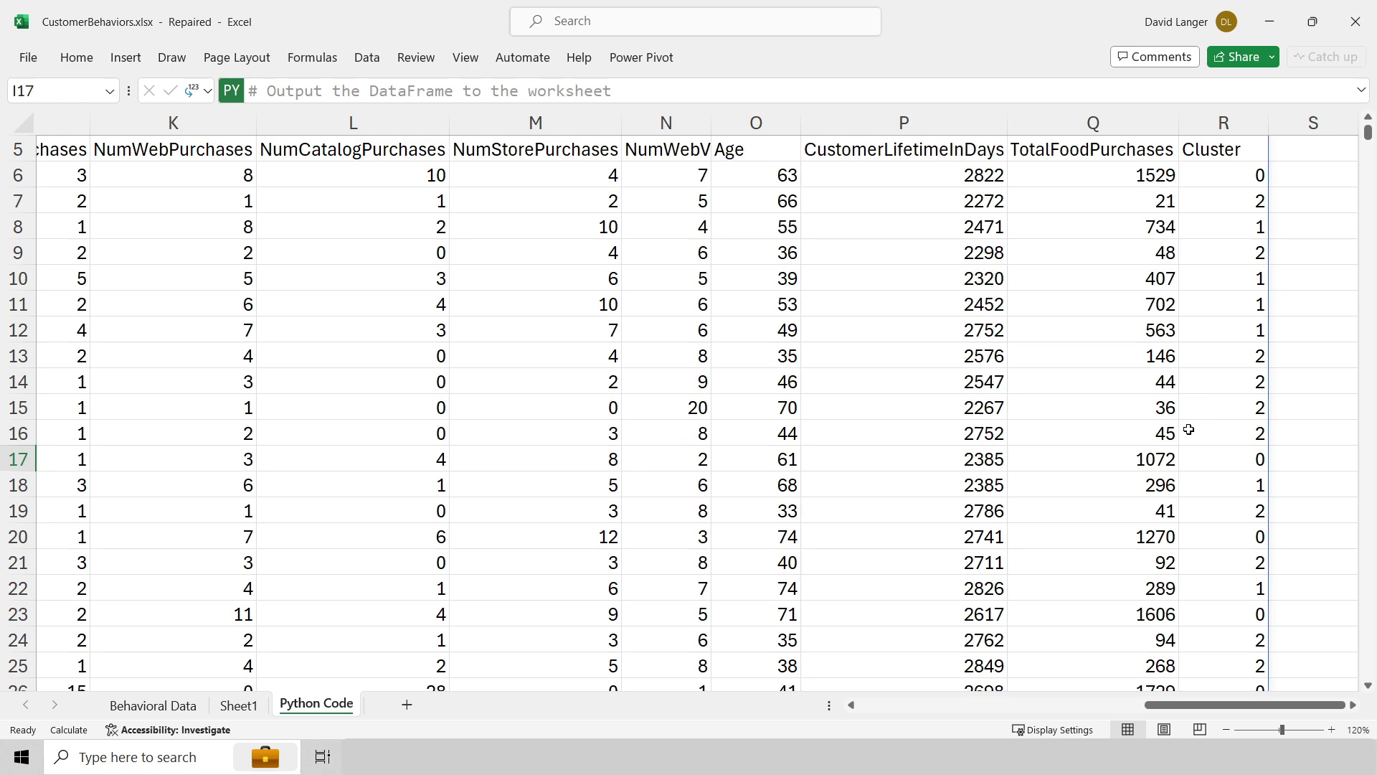
pyautogui.click(1084, 152)
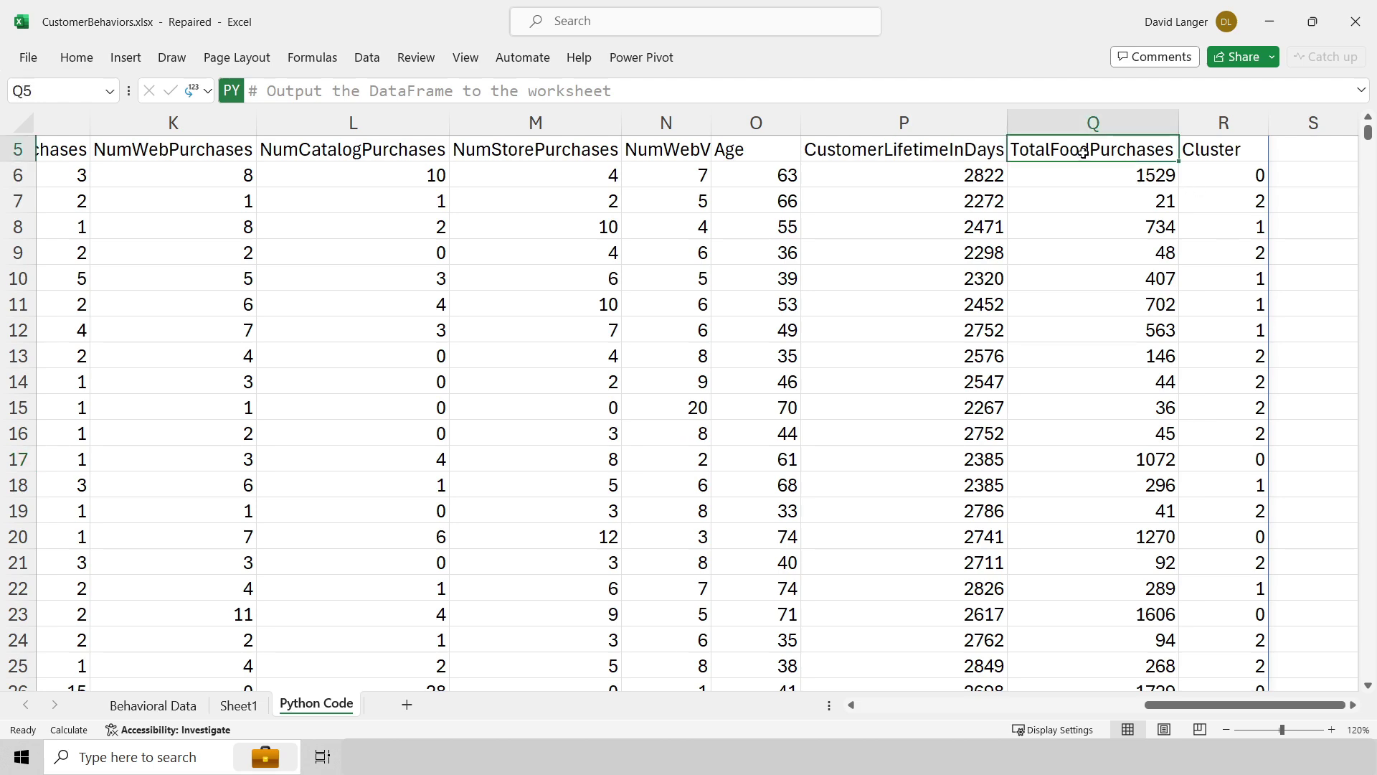
pyautogui.hotkey('shift', 'Right')
pyautogui.hotkey('ctrl', 'shift', 'Down')
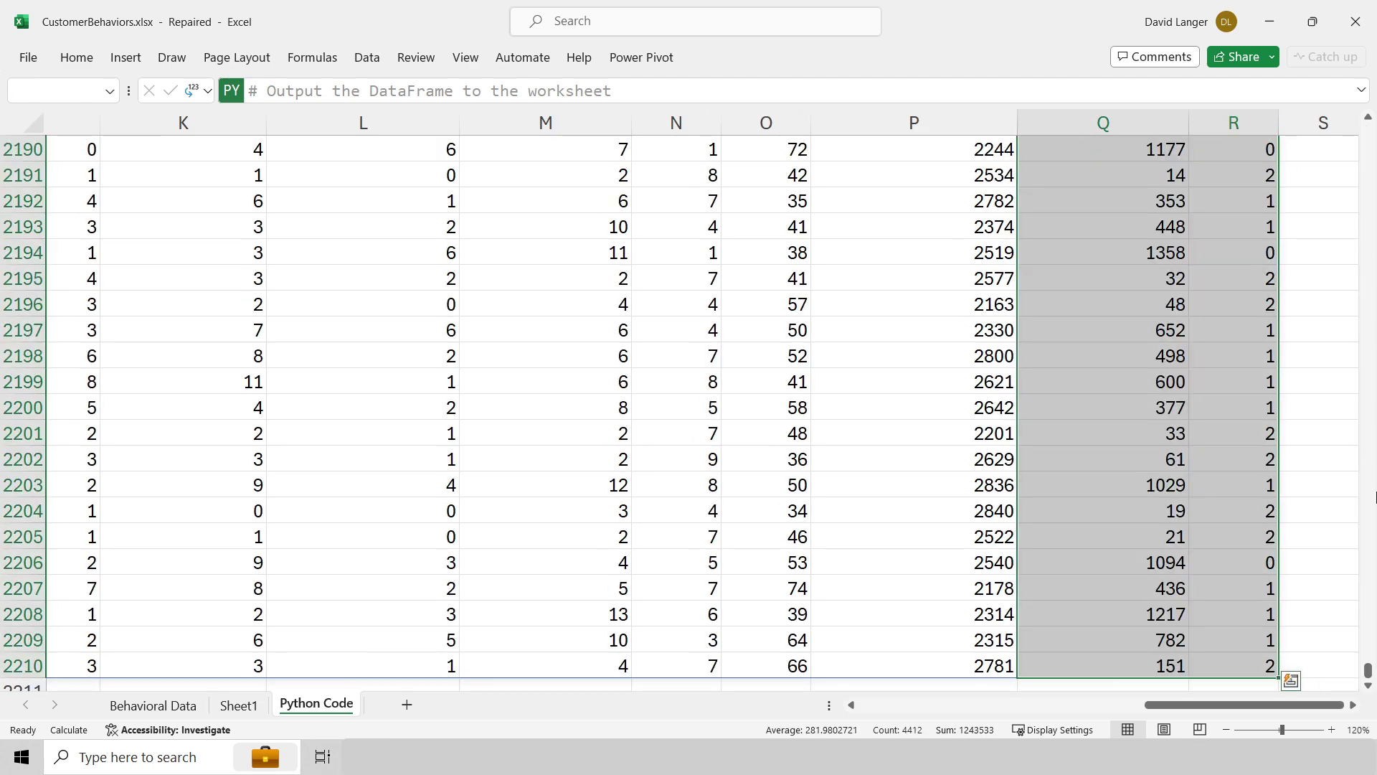
pyautogui.moveTo(1368, 671); pyautogui.dragTo(1372, 125)
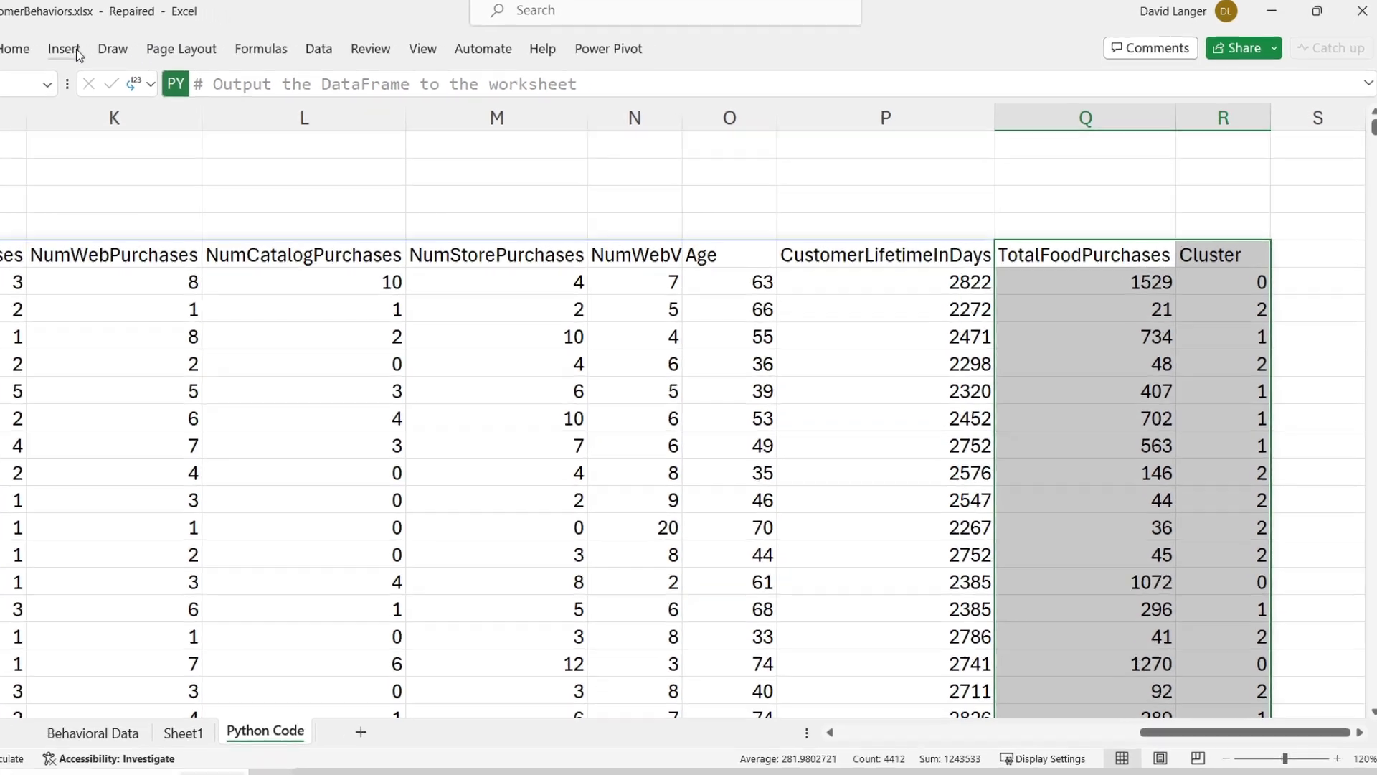
# Step: Insert the recommended scatter chart of TotalFoodPurchases versus Cluster
pyautogui.click(63, 48)
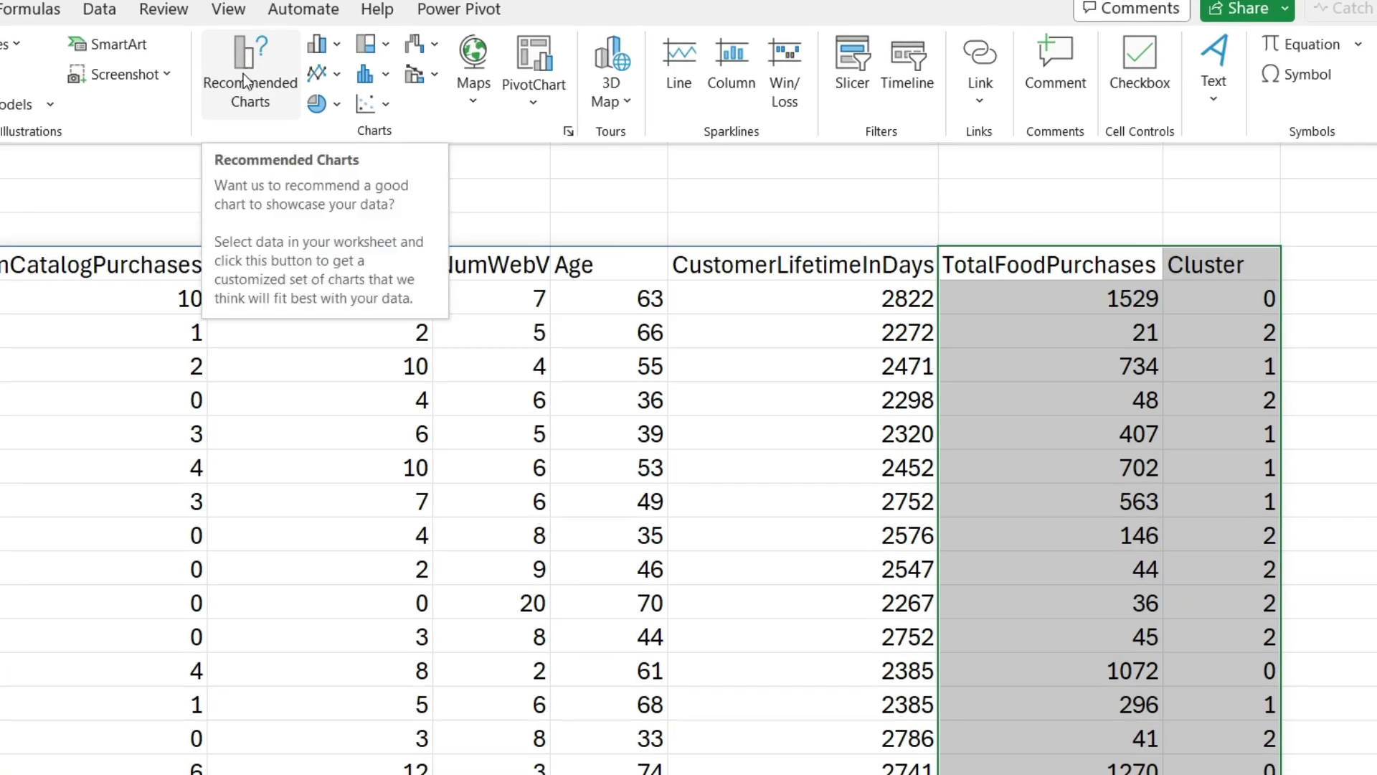
pyautogui.click(246, 81)
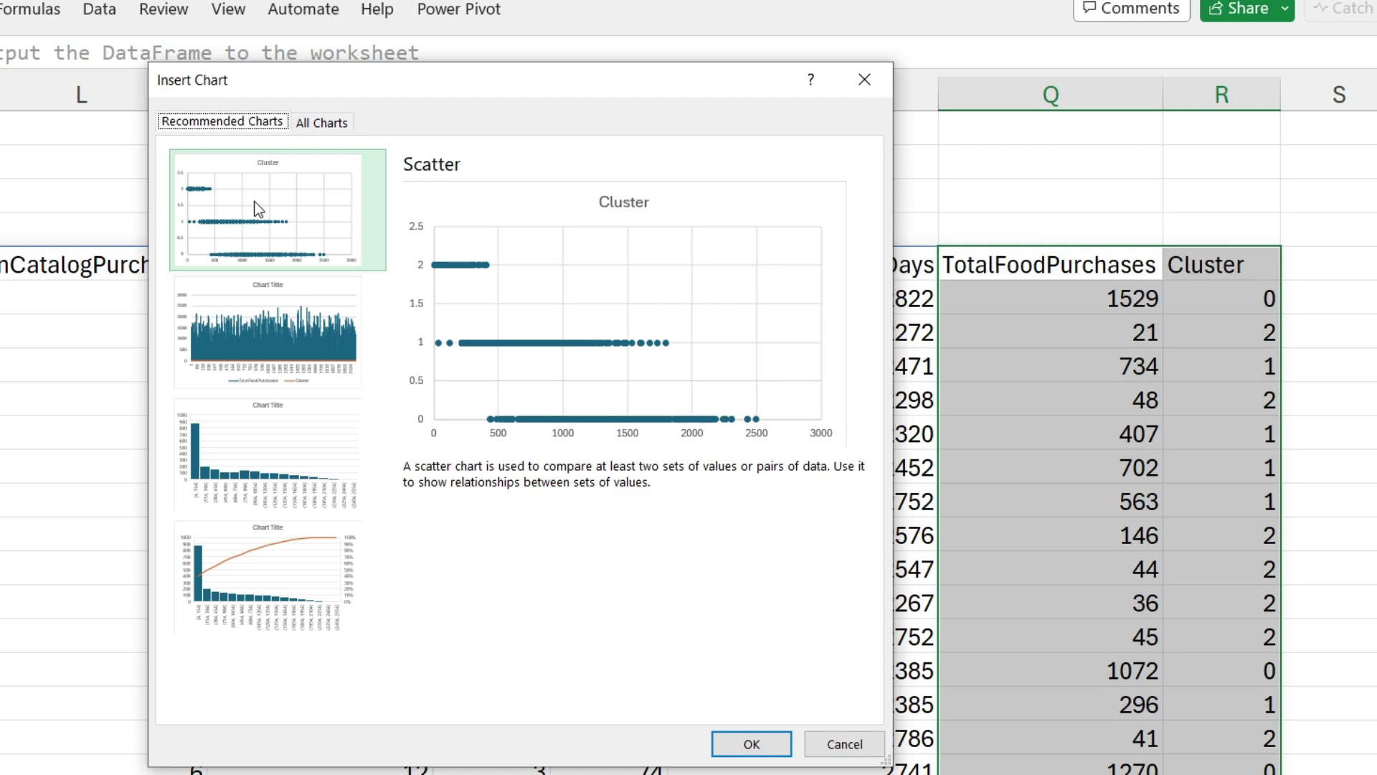
pyautogui.click(744, 743)
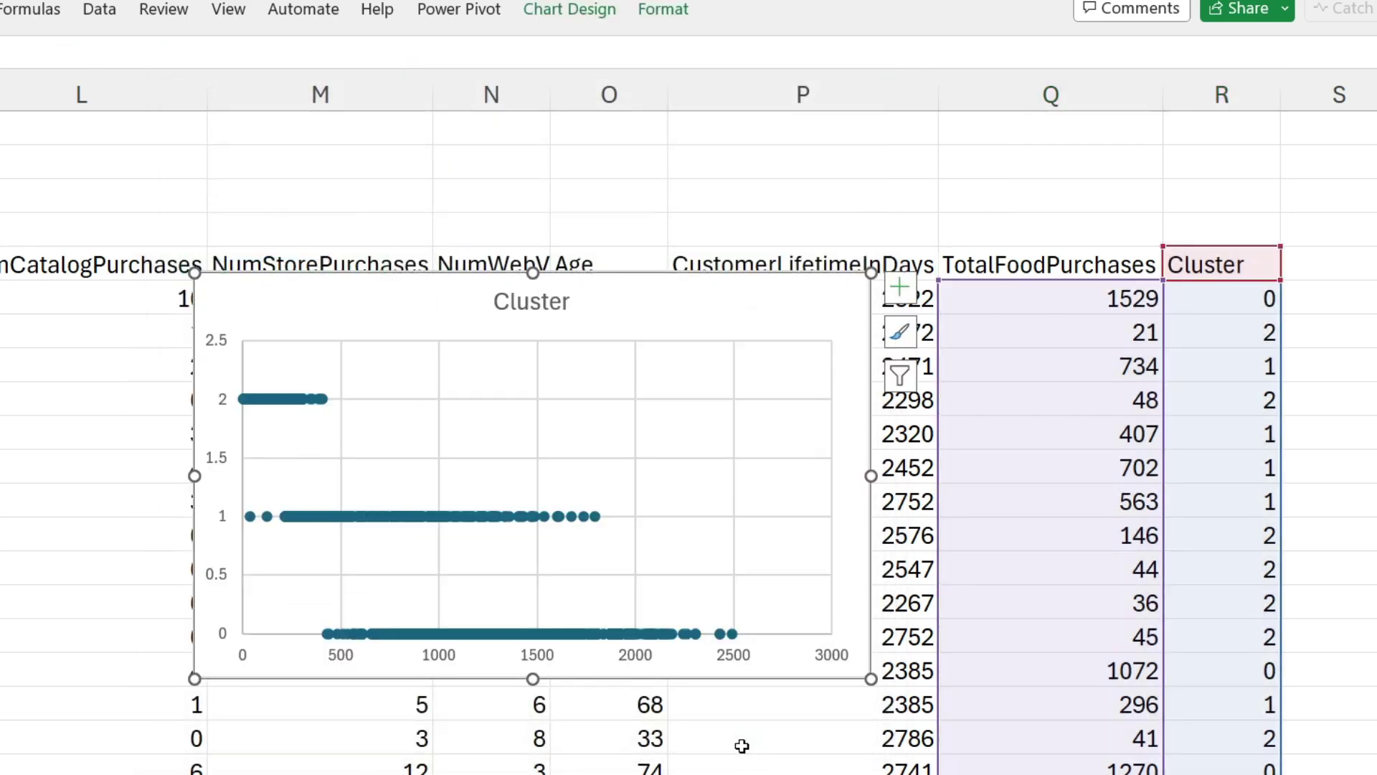
# Step: Move the scatter chart up and left over the data and enlarge it
pyautogui.click(571, 371)
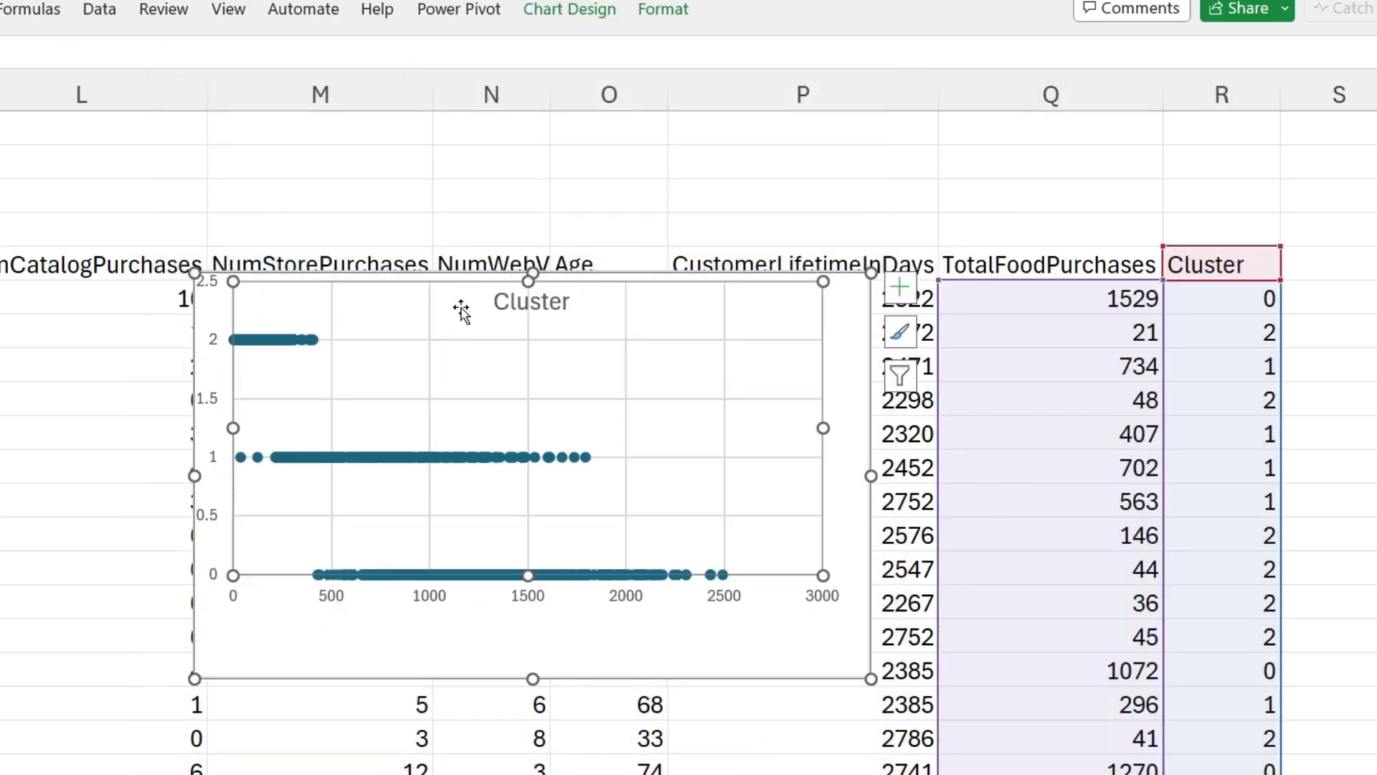
pyautogui.moveTo(710, 302); pyautogui.dragTo(573, 168)
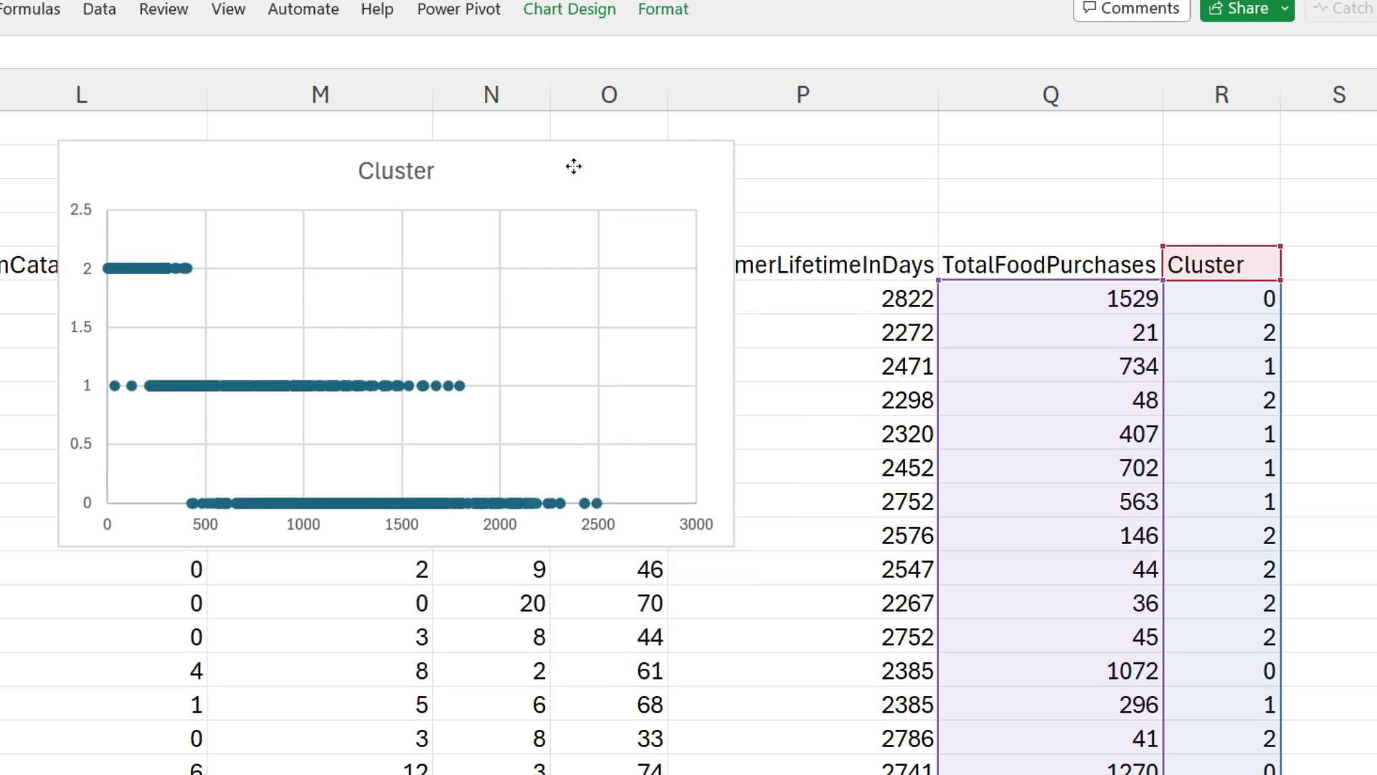
pyautogui.moveTo(735, 548); pyautogui.dragTo(1198, 774)
pyautogui.moveTo(421, 532)
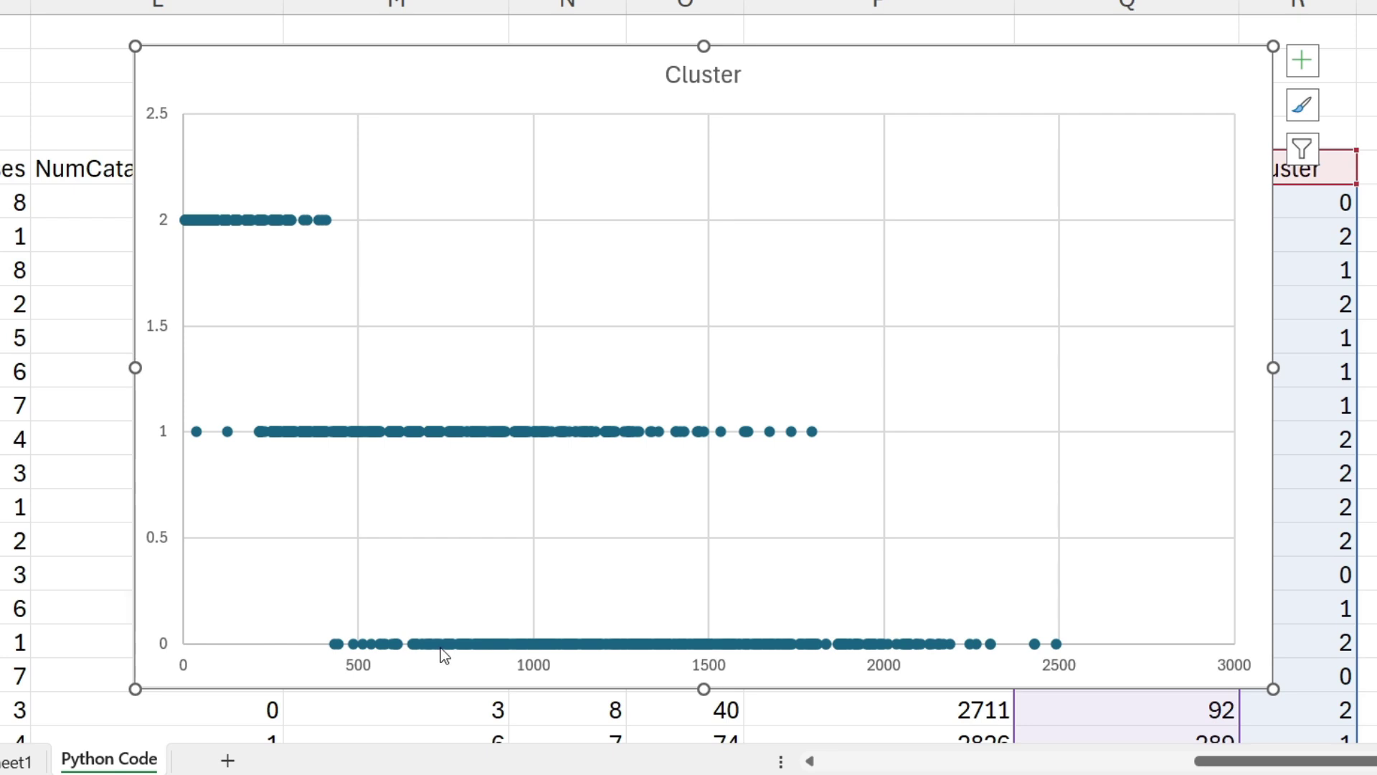
pyautogui.moveTo(926, 77); pyautogui.dragTo(684, 77)
# Step: Shift the Cluster scatter chart a little further to the left
pyautogui.moveTo(809, 61); pyautogui.dragTo(778, 58)
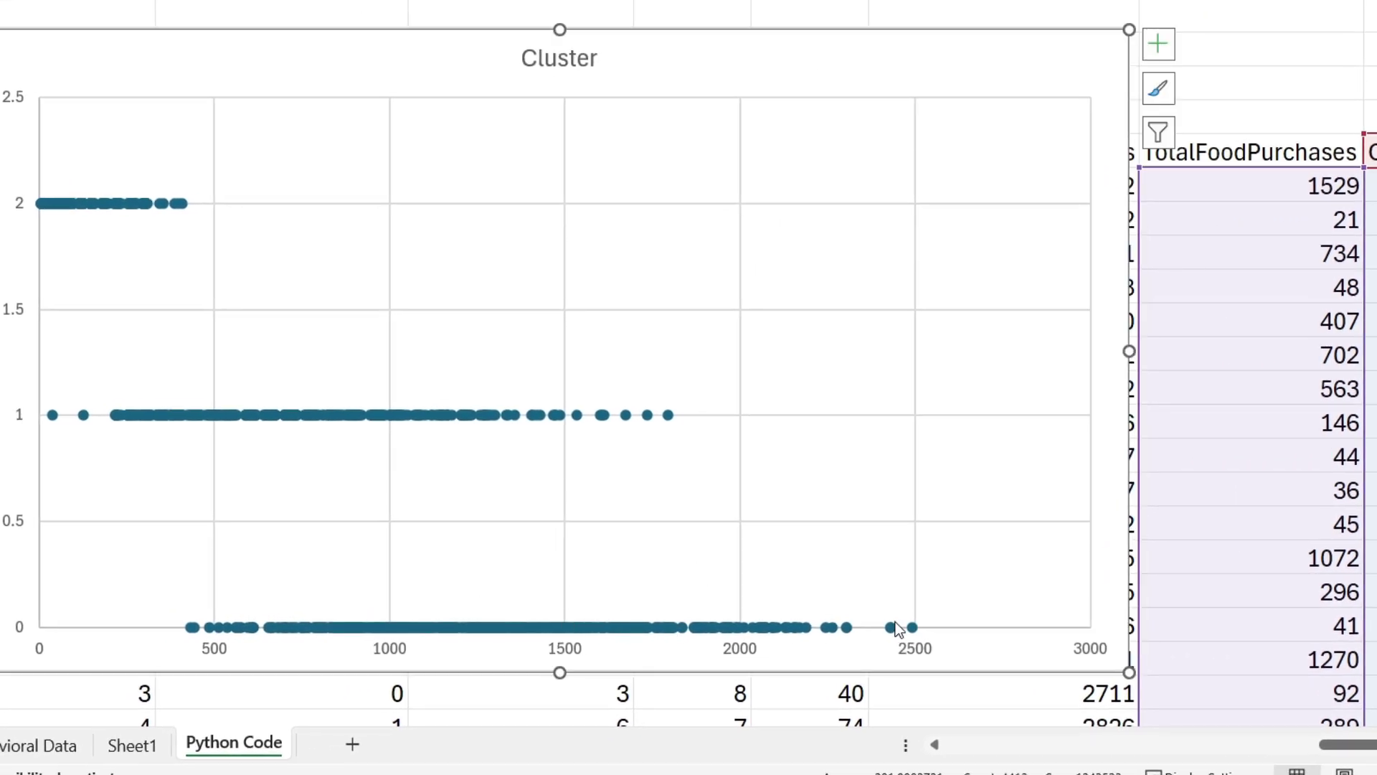